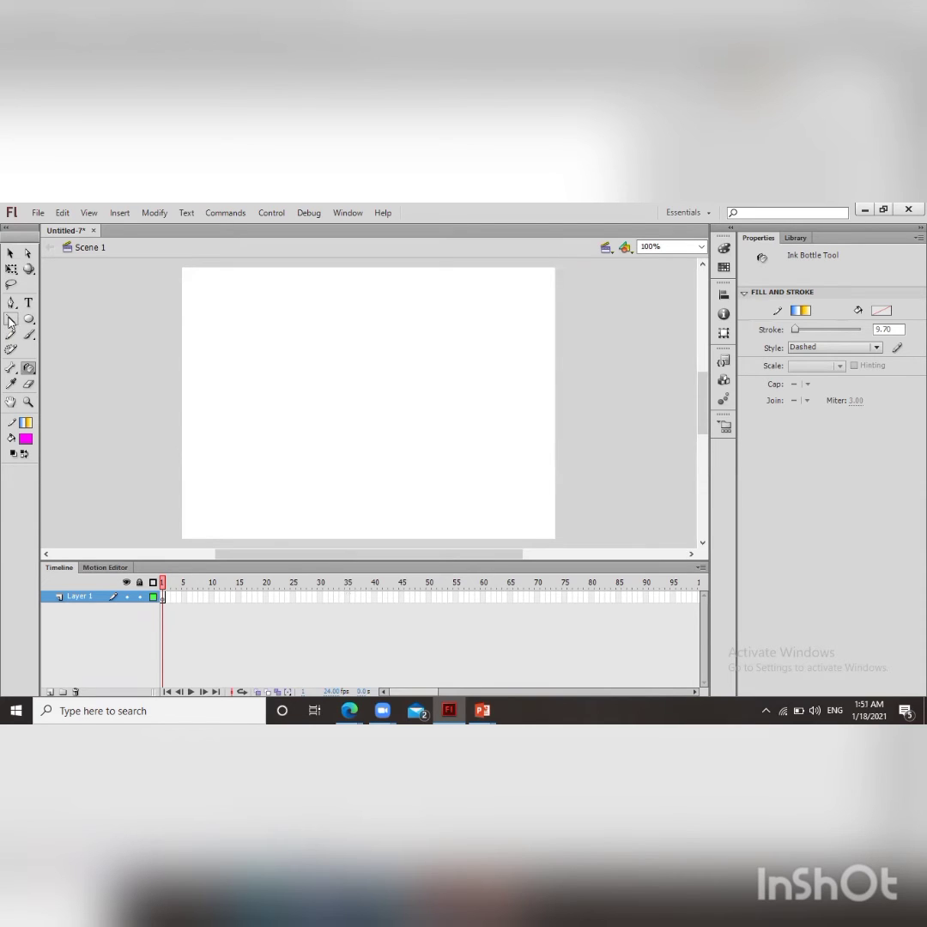
# - Set the PolyStar tool to the star style and draw a star about 233 by 223 px in the stage's upper-left area
pyautogui.click(32, 325)
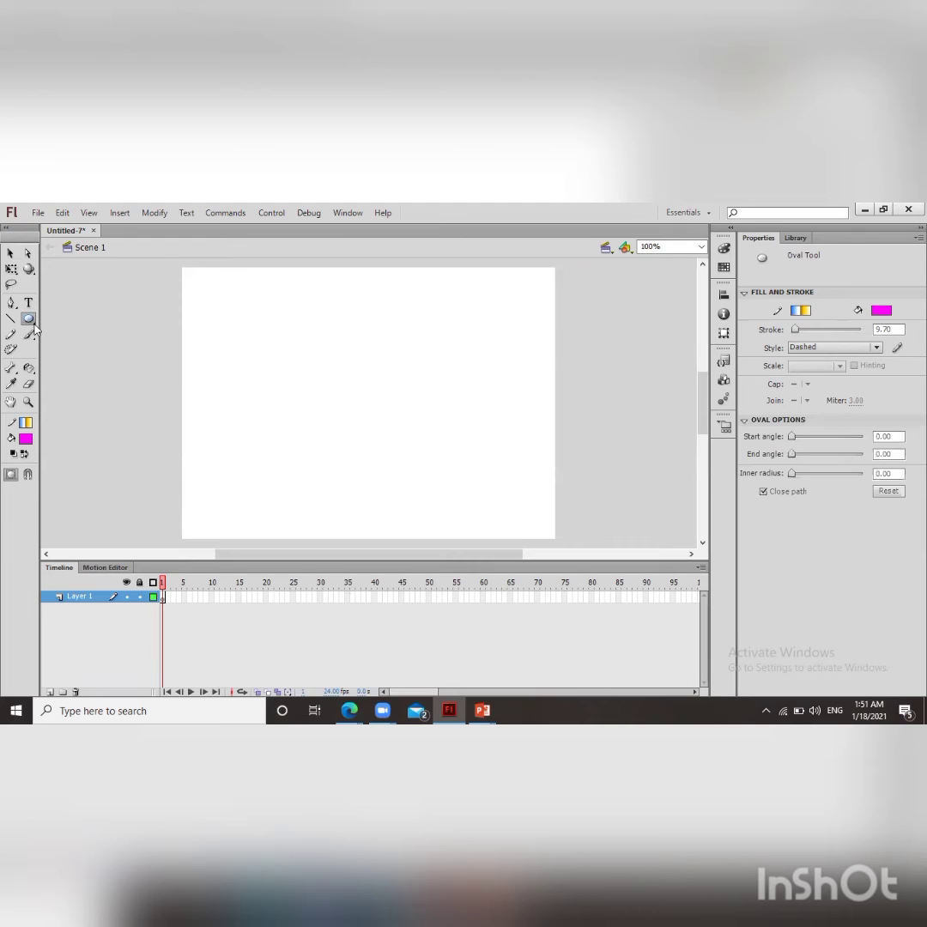
pyautogui.click(32, 323)
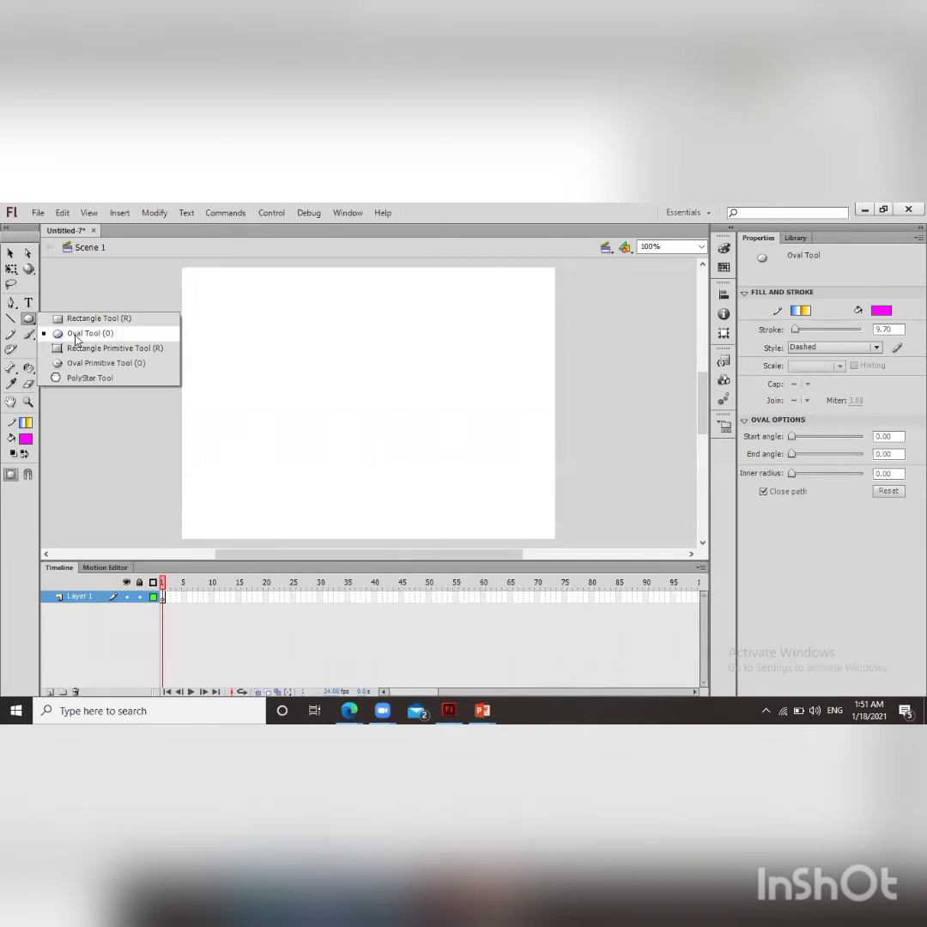
pyautogui.click(74, 379)
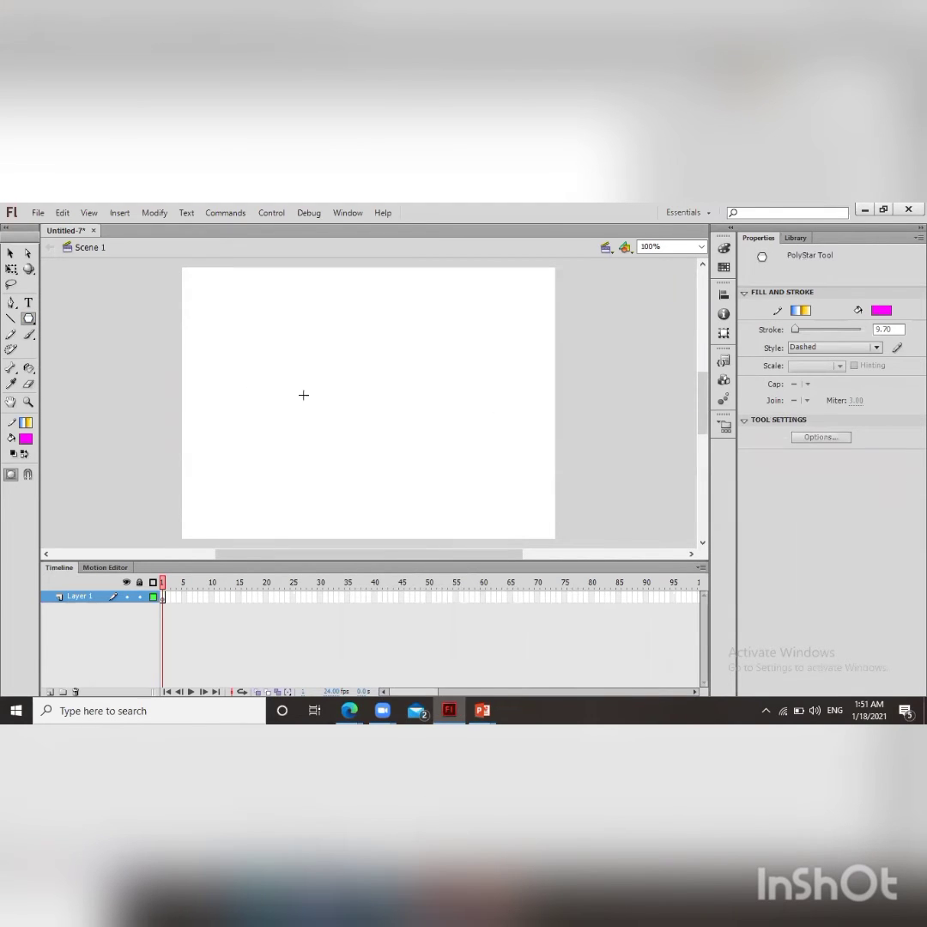
pyautogui.click(820, 438)
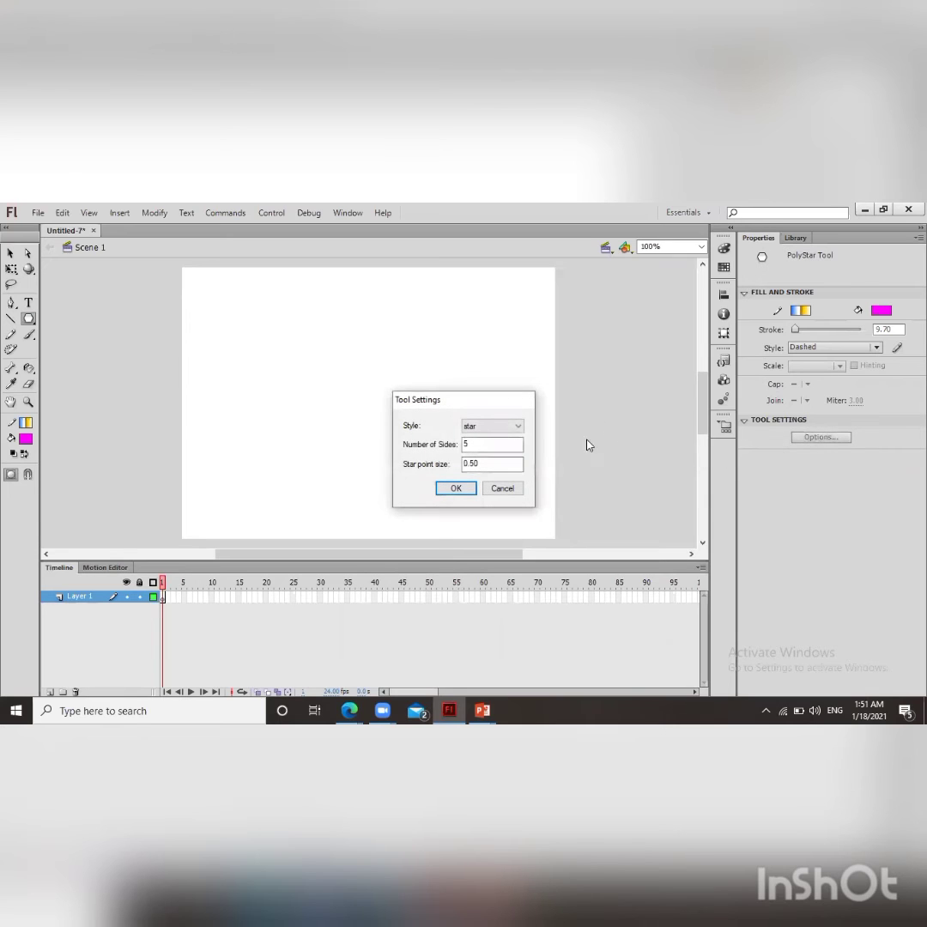
pyautogui.click(519, 428)
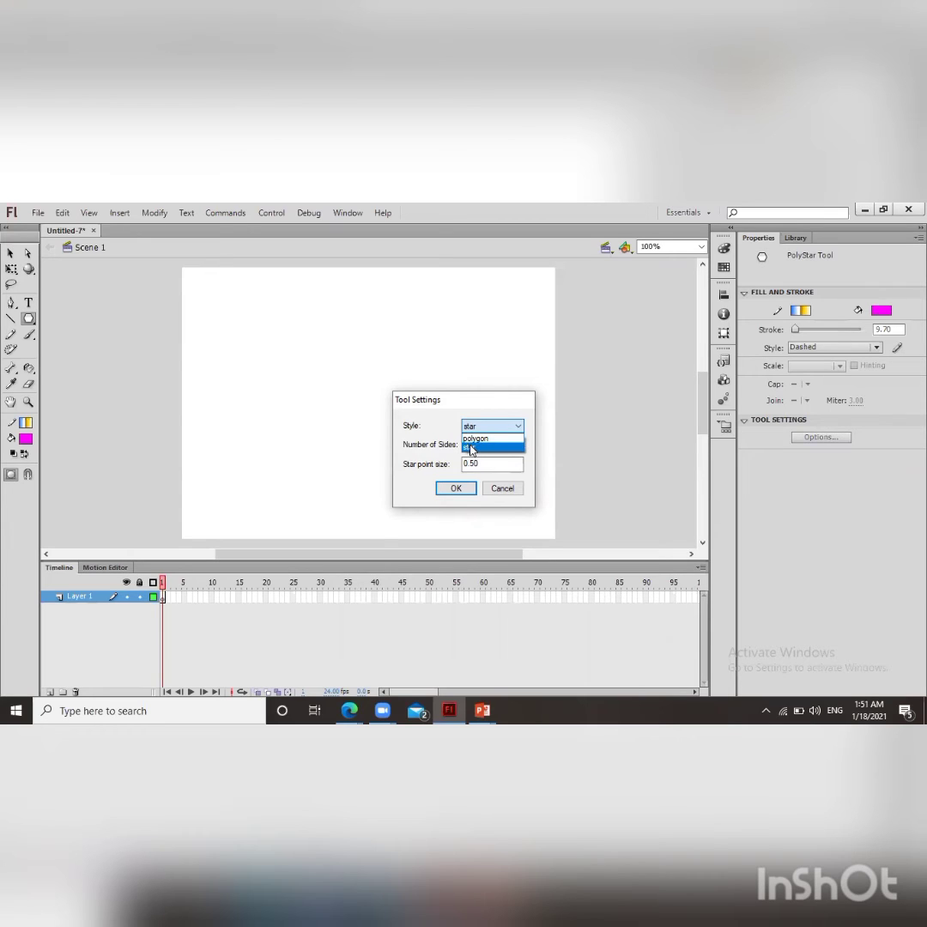
pyautogui.click(471, 447)
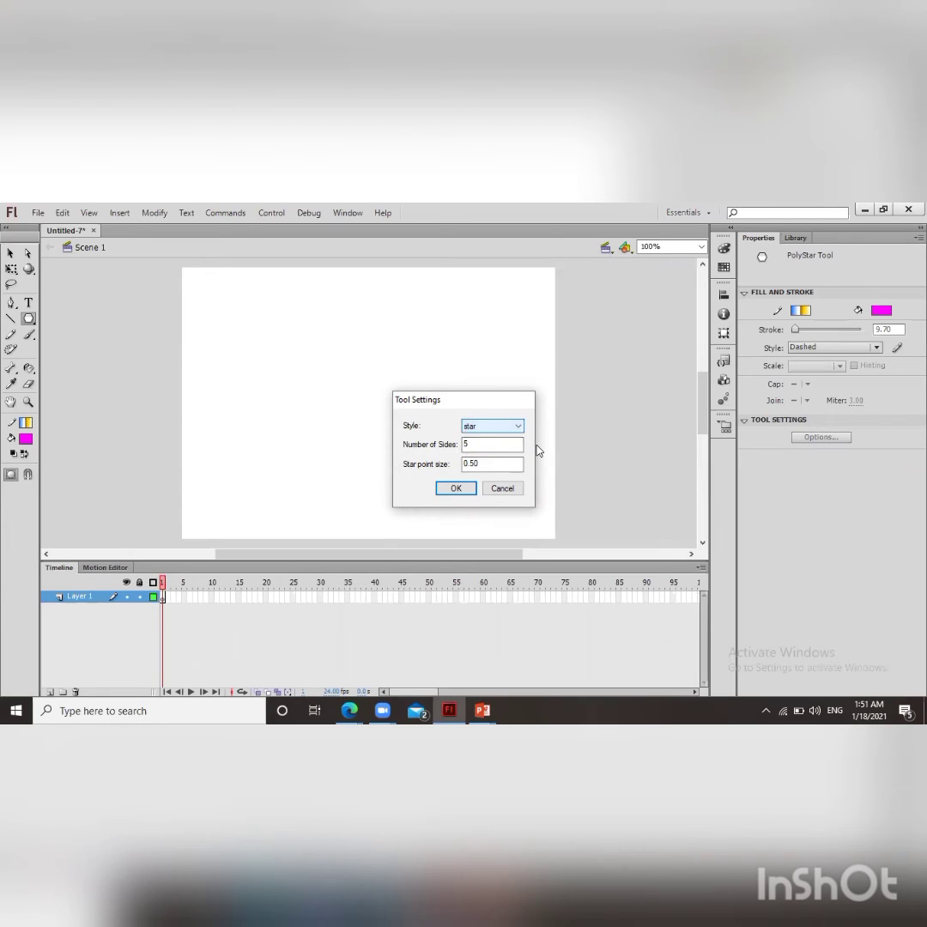
pyautogui.click(453, 490)
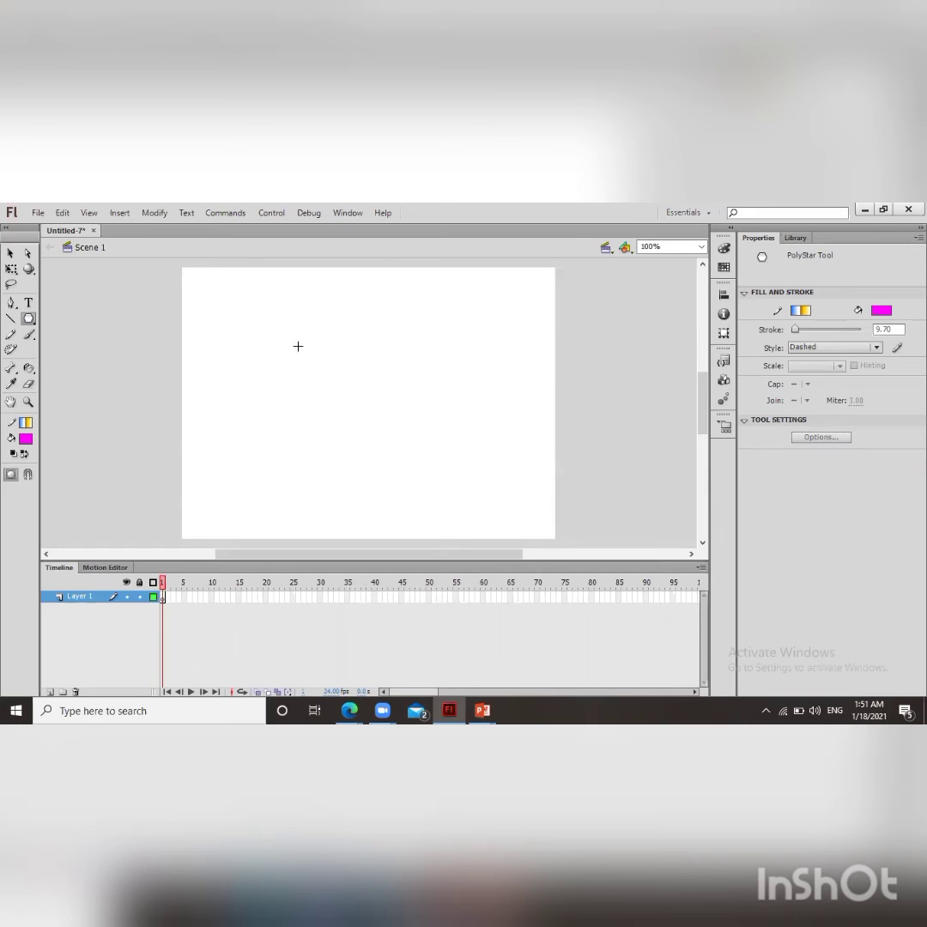
pyautogui.moveTo(312, 354)
pyautogui.mouseDown()
pyautogui.moveTo(414, 440)
pyautogui.moveTo(376, 374)
pyautogui.moveTo(388, 327)
pyautogui.mouseUp()
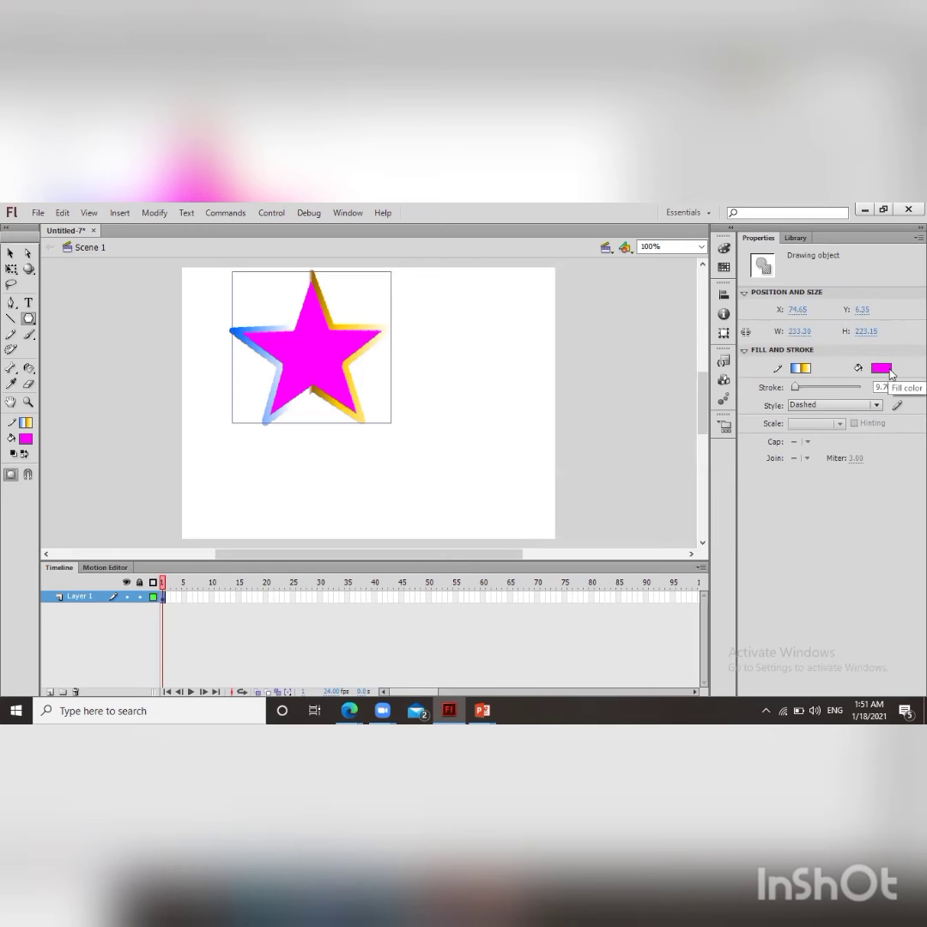
# - Insert a blank keyframe at frame 30 of Layer 1
pyautogui.click(322, 597)
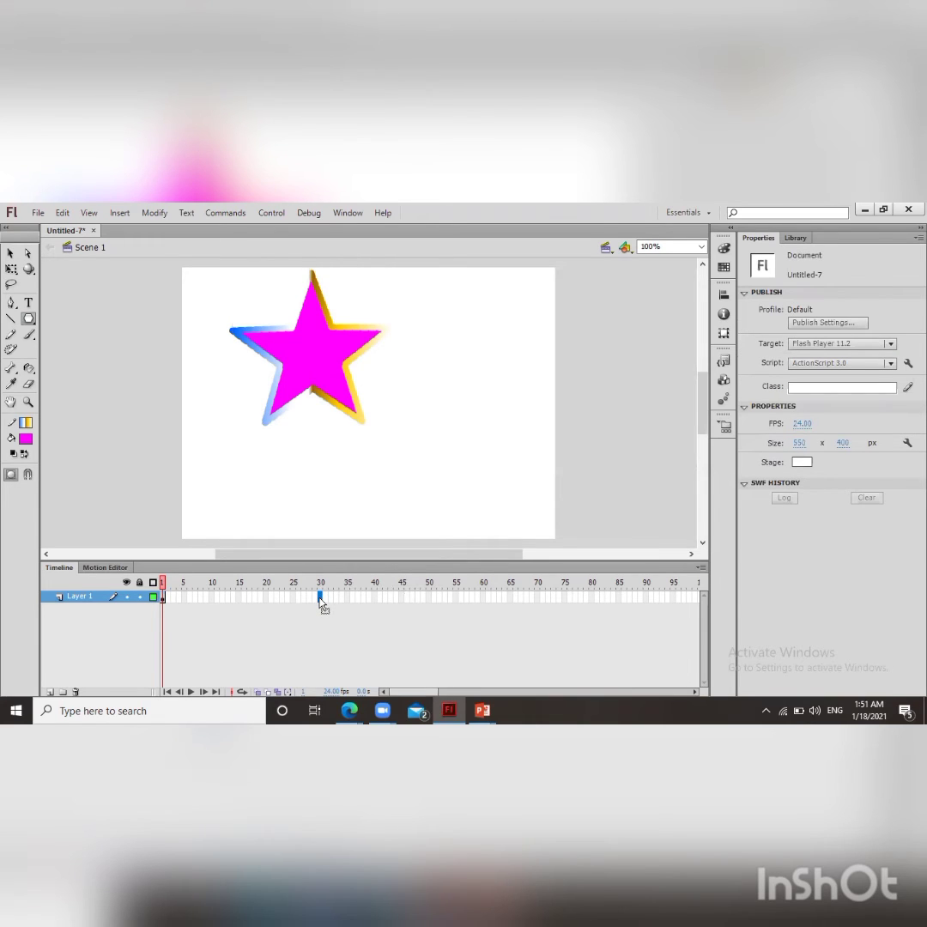
pyautogui.rightClick(320, 601)
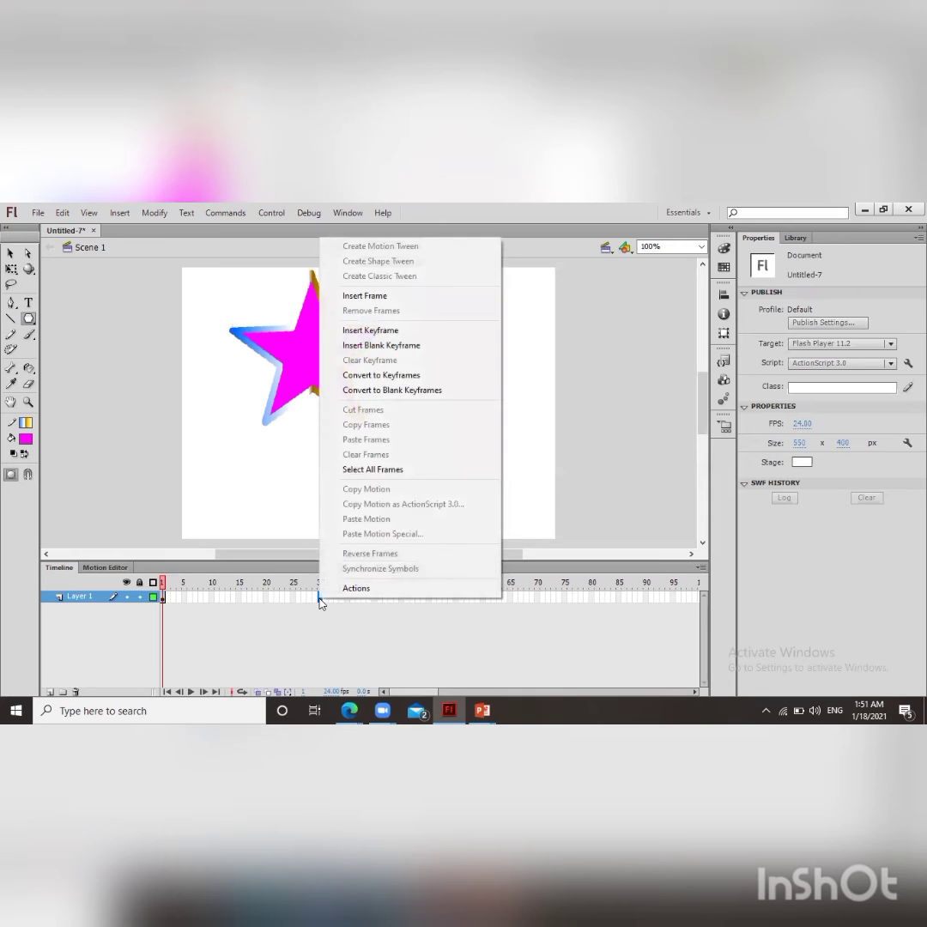
pyautogui.click(379, 345)
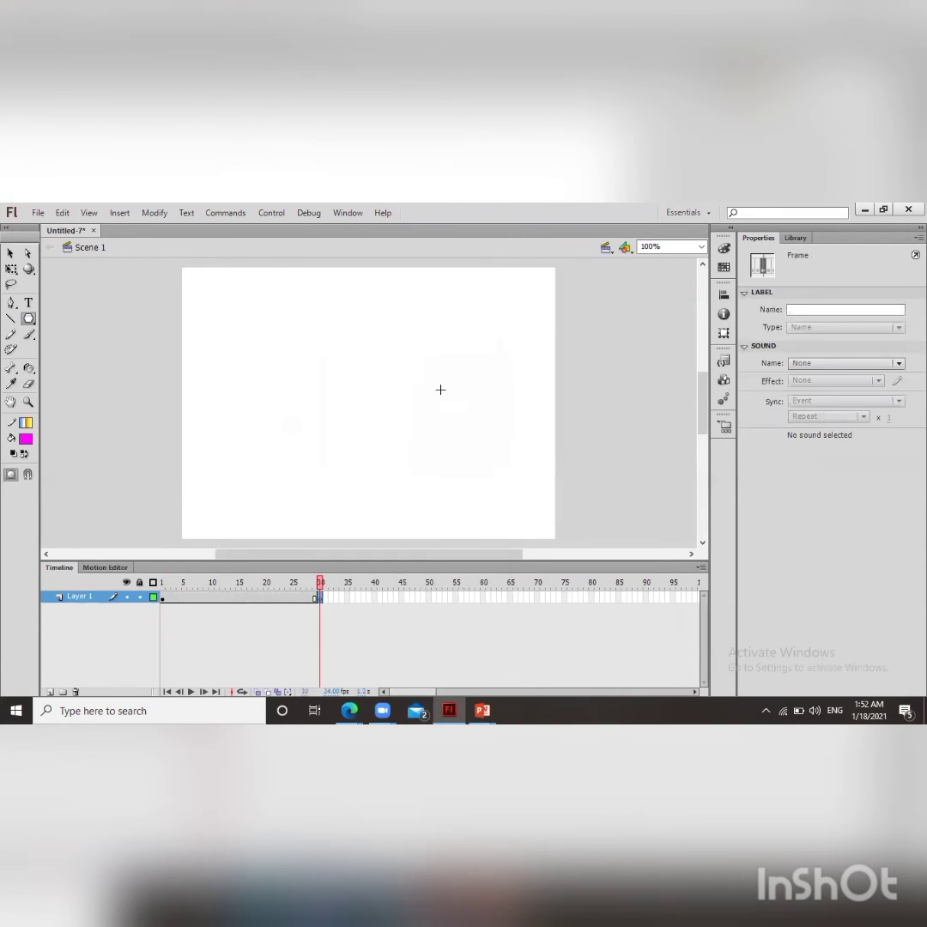
# - Insert a keyframe at frame 60 of Layer 1
pyautogui.click(487, 598)
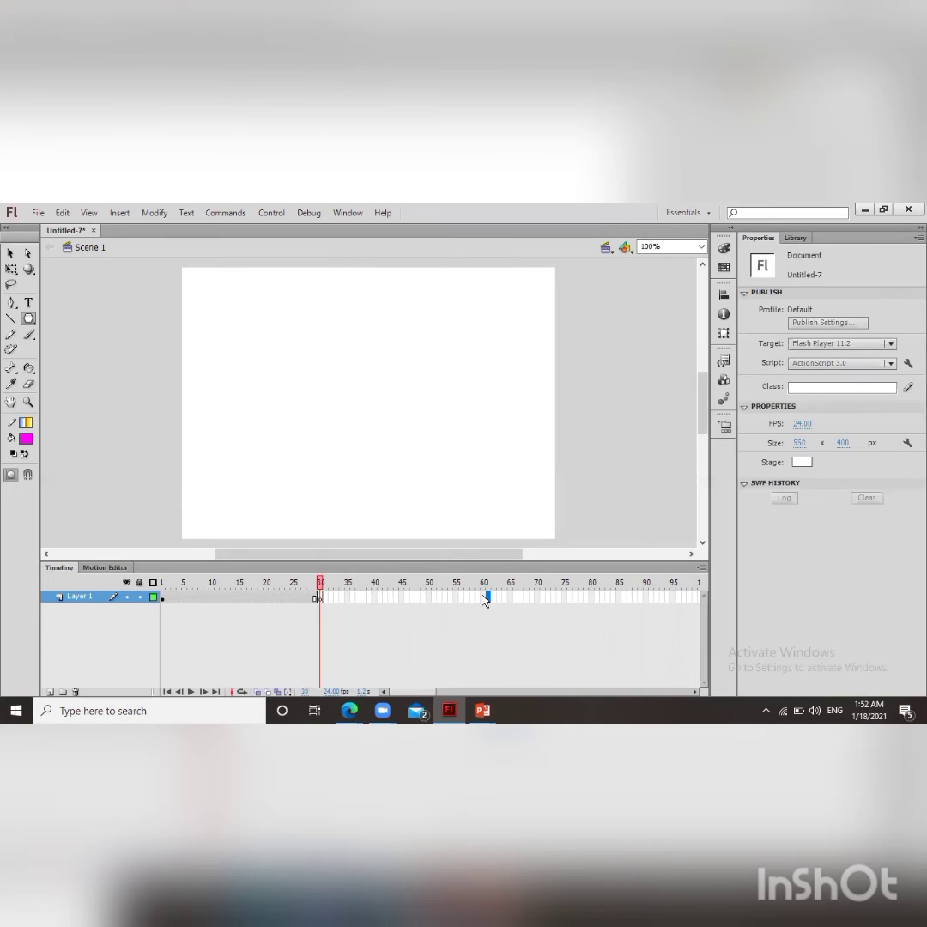
pyautogui.click(483, 596)
pyautogui.click(121, 214)
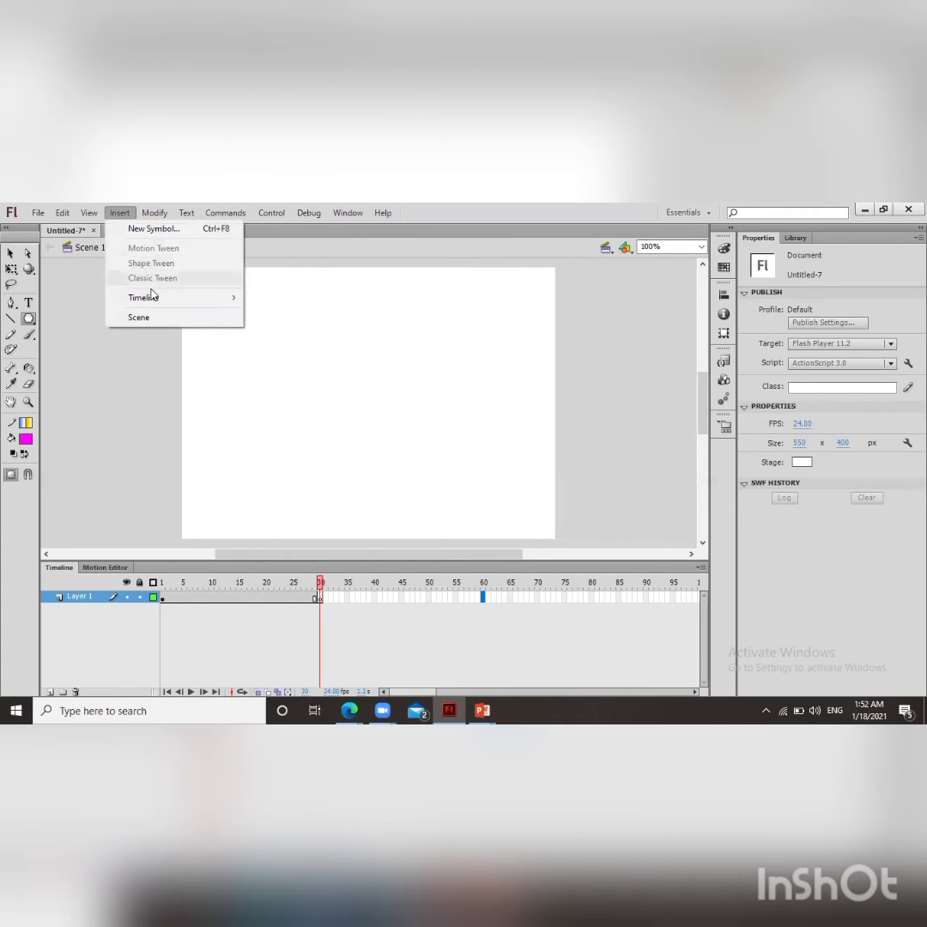
pyautogui.moveTo(168, 301)
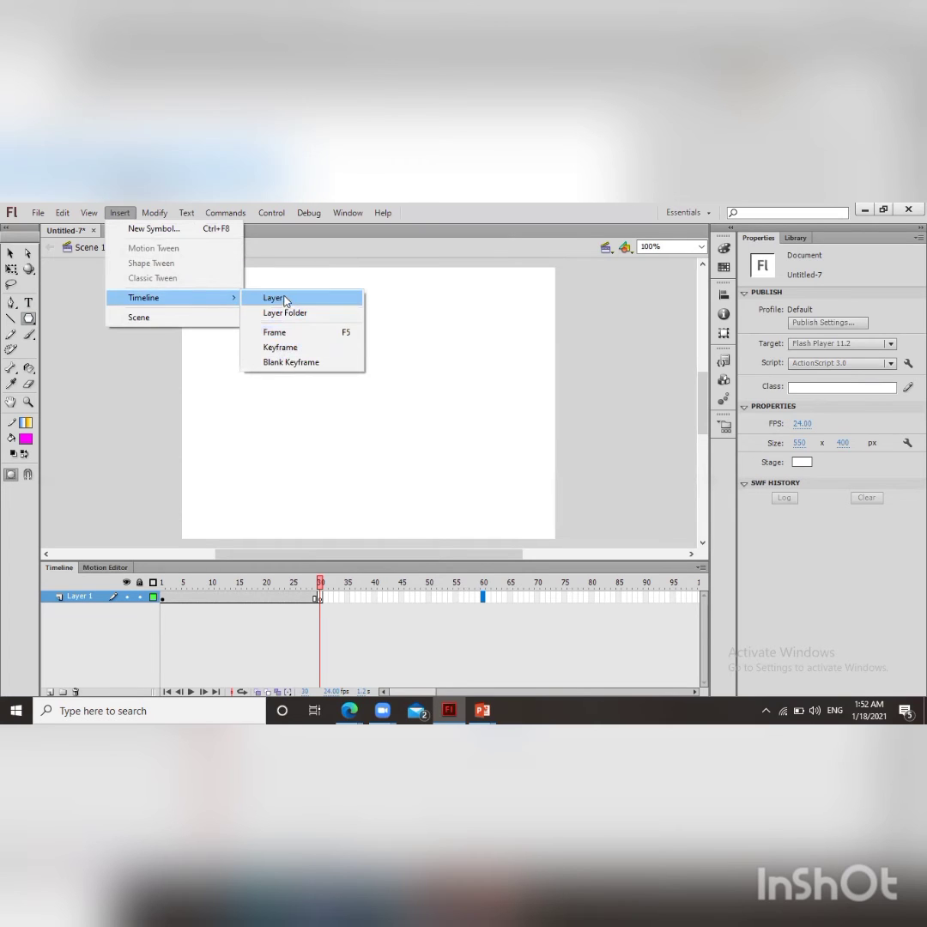
pyautogui.click(294, 349)
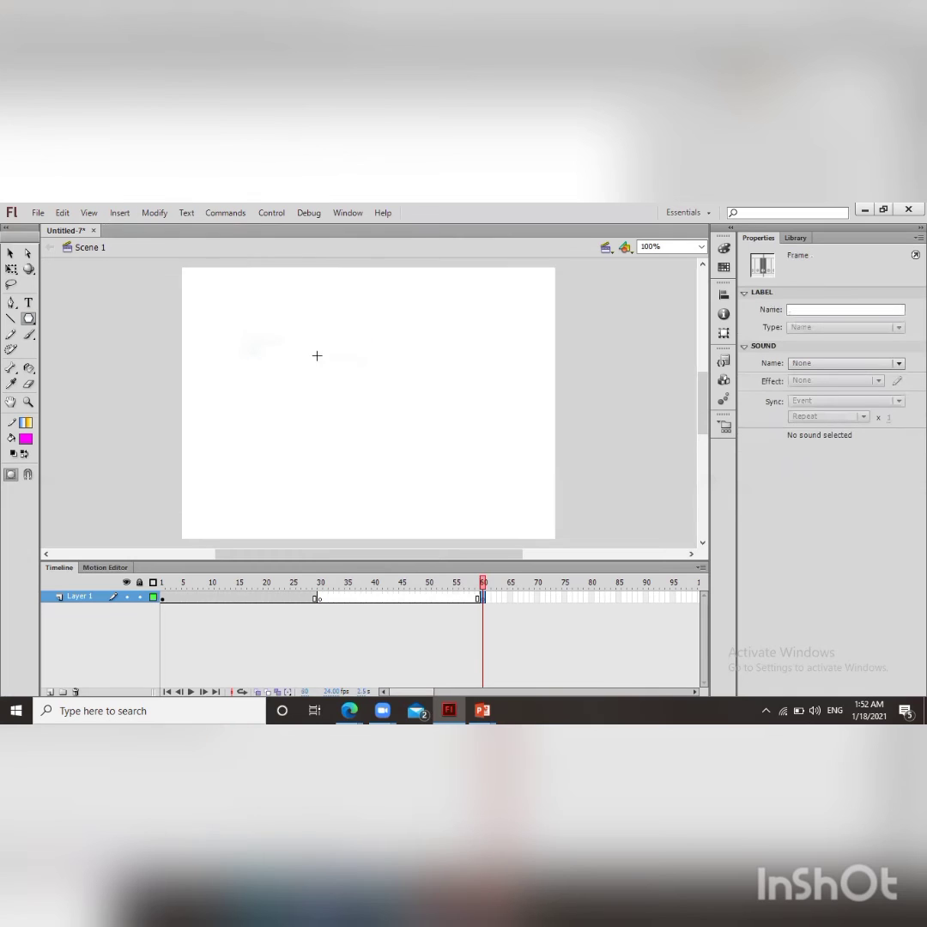
# - On frame 30, draw a star about 184 by 179 px near the stage's upper-left and give it a green radial gradient stroke
pyautogui.click(317, 598)
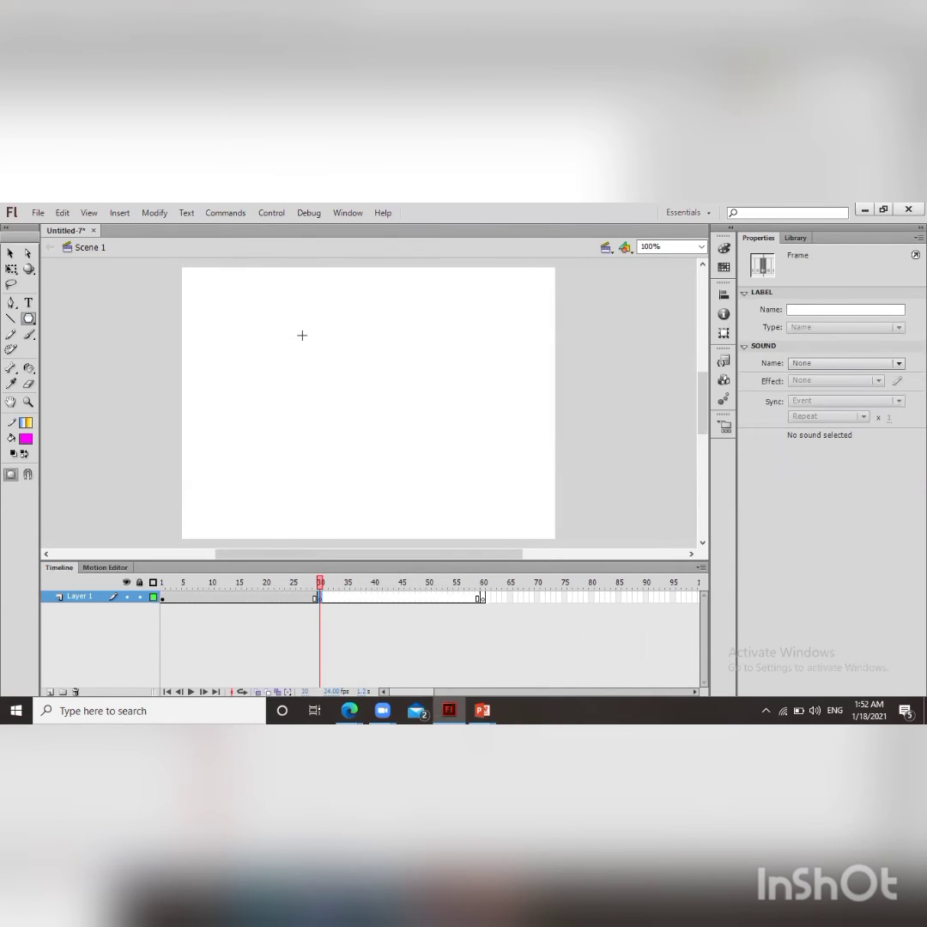
pyautogui.moveTo(302, 334)
pyautogui.mouseDown()
pyautogui.moveTo(393, 408)
pyautogui.moveTo(345, 362)
pyautogui.moveTo(357, 319)
pyautogui.mouseUp()
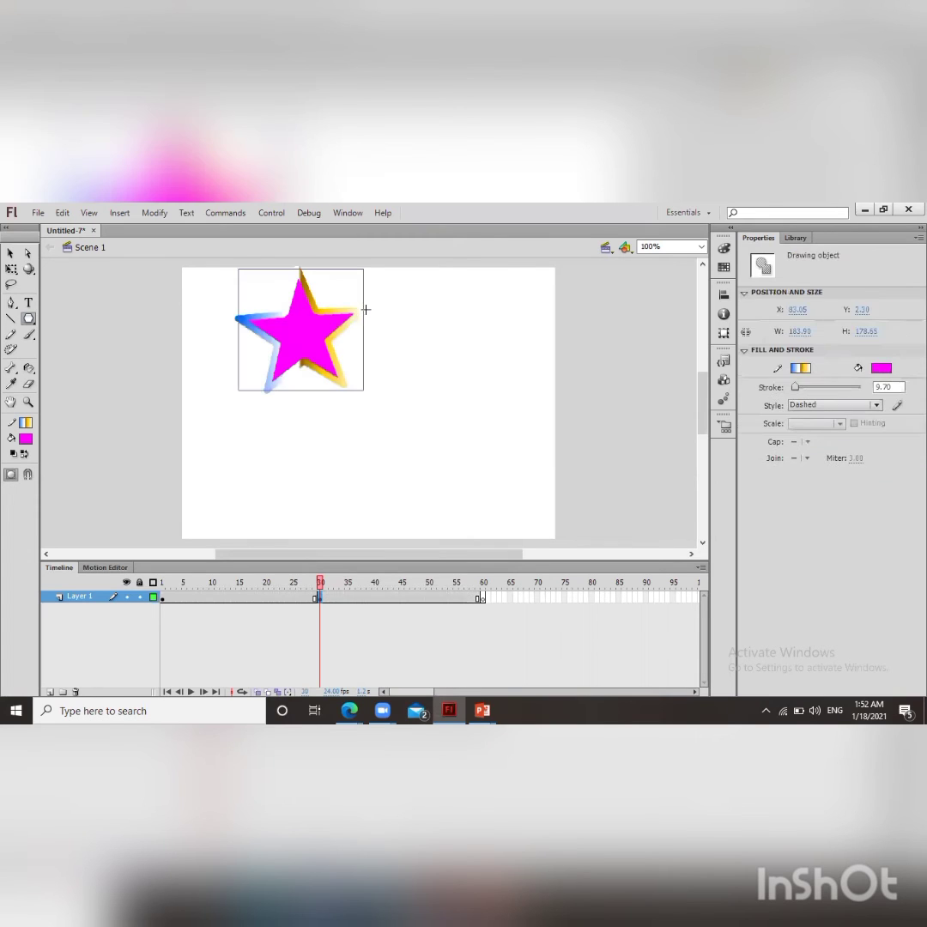
pyautogui.click(799, 368)
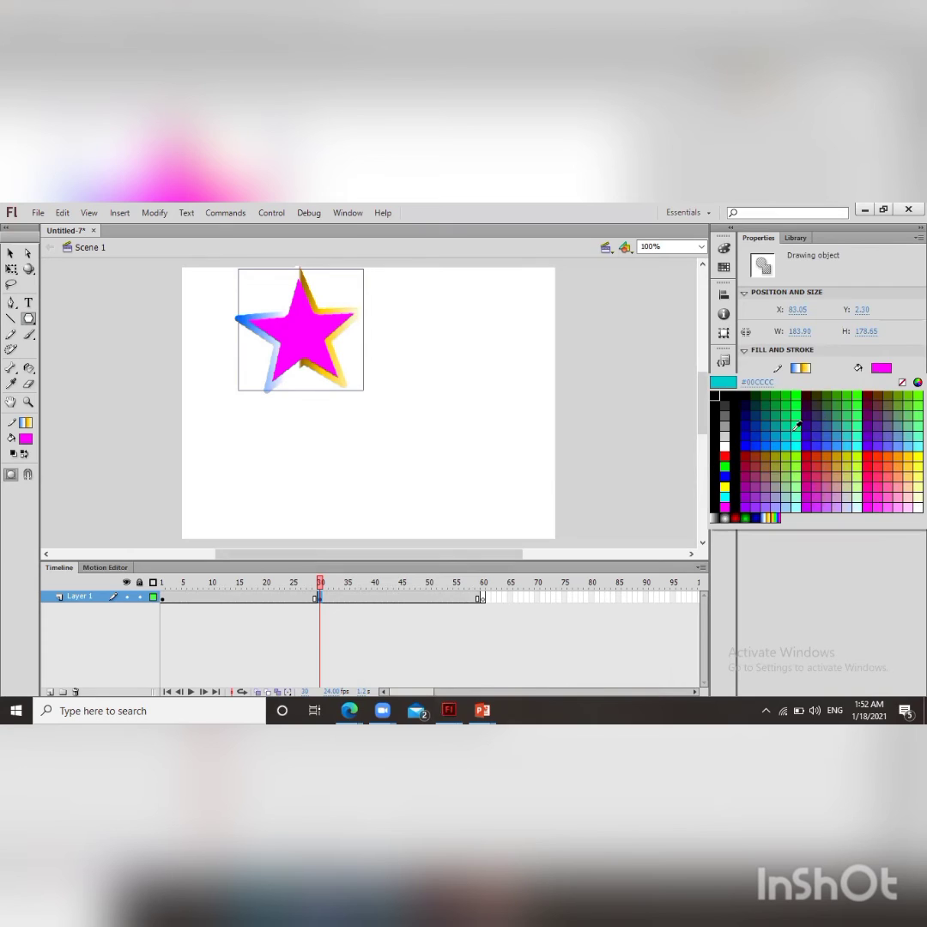
pyautogui.click(751, 515)
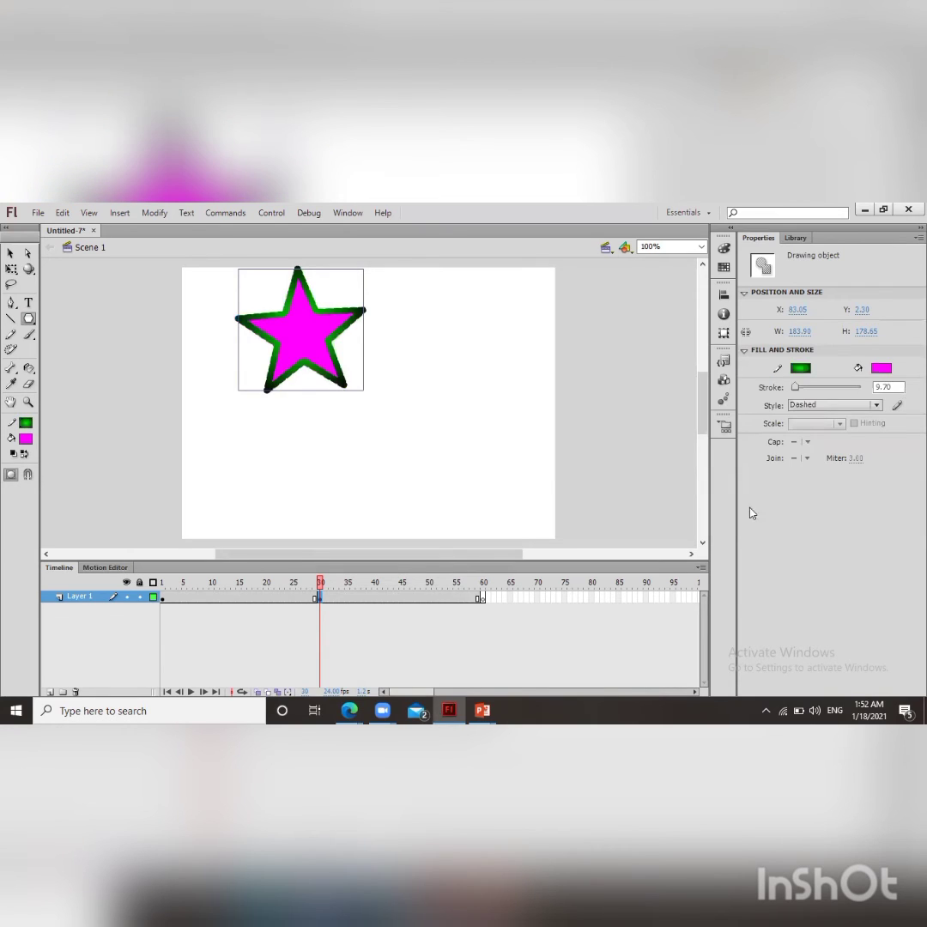
# - Fill the star on frame 30 with the green radial gradient and set its stroke to the red radial gradient
pyautogui.click(881, 369)
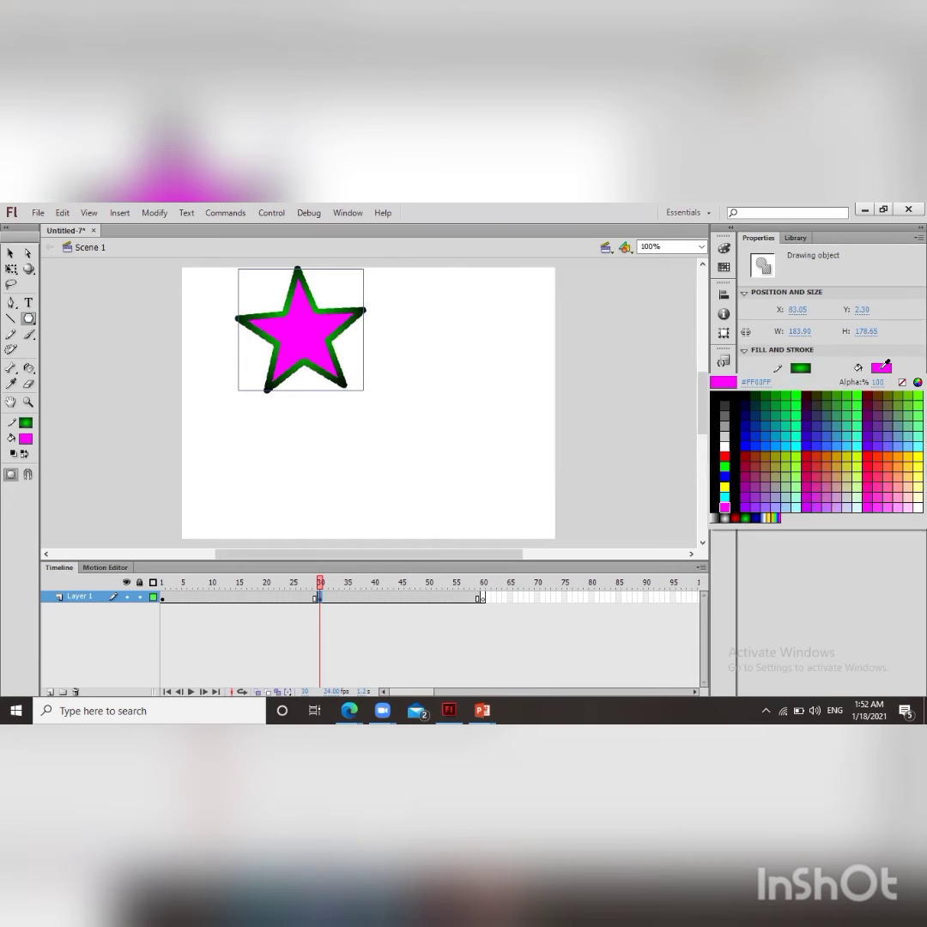
pyautogui.click(749, 514)
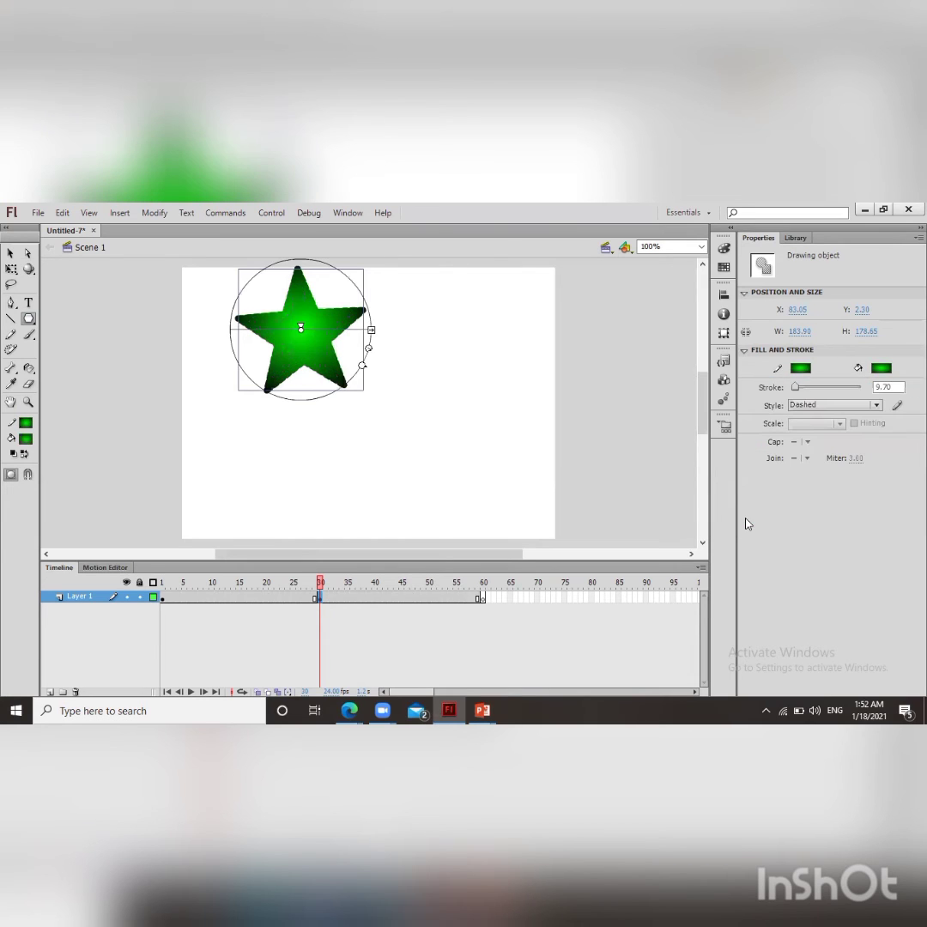
pyautogui.click(801, 369)
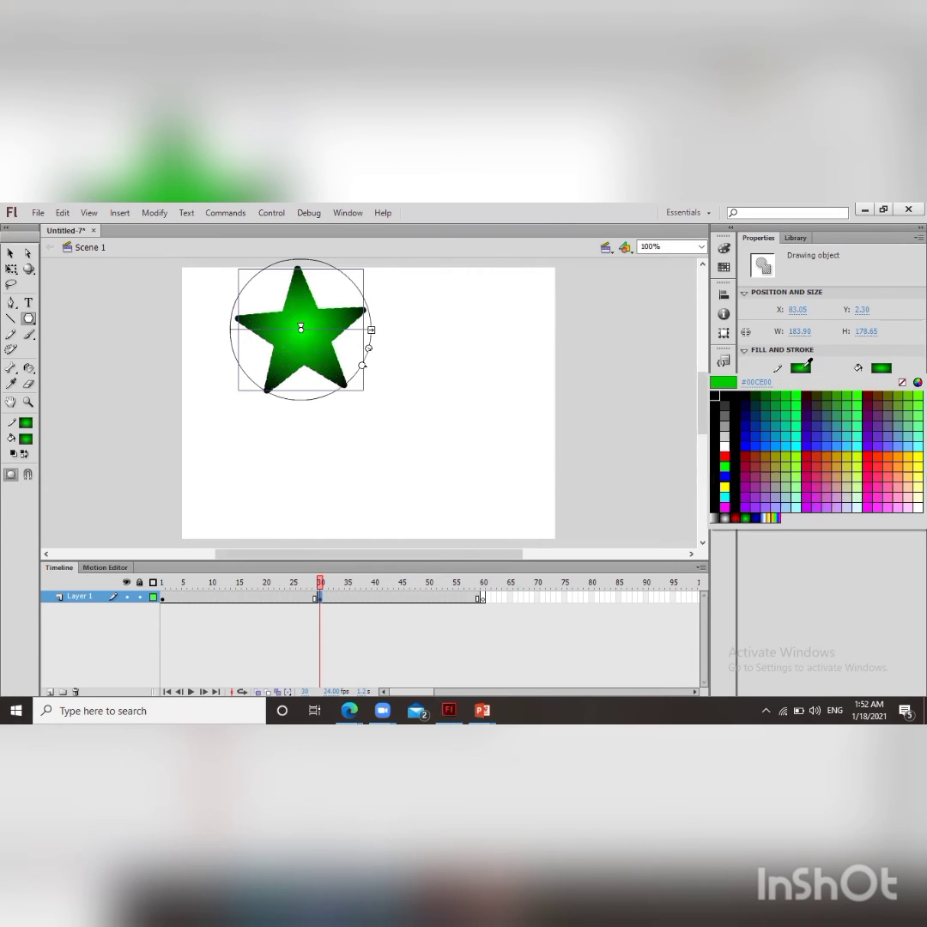
pyautogui.click(737, 517)
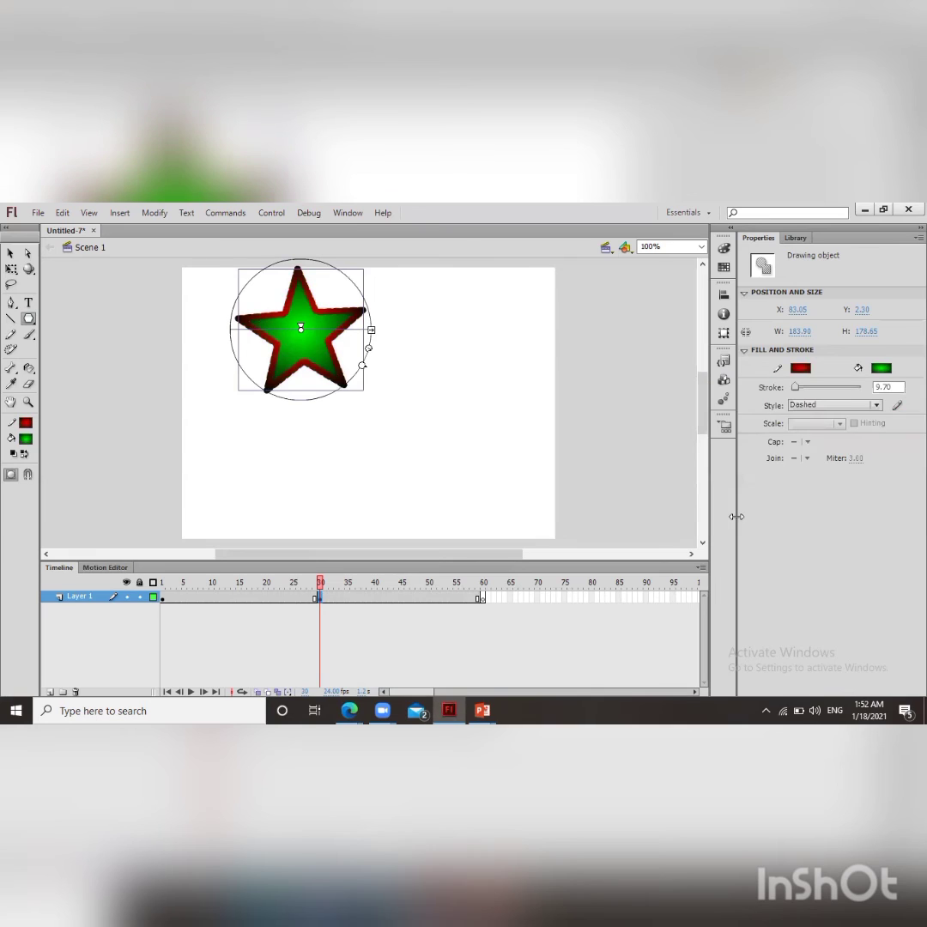
# - On frame 60, draw a star about 226 by 221 px and give it the rainbow gradient stroke
pyautogui.click(482, 599)
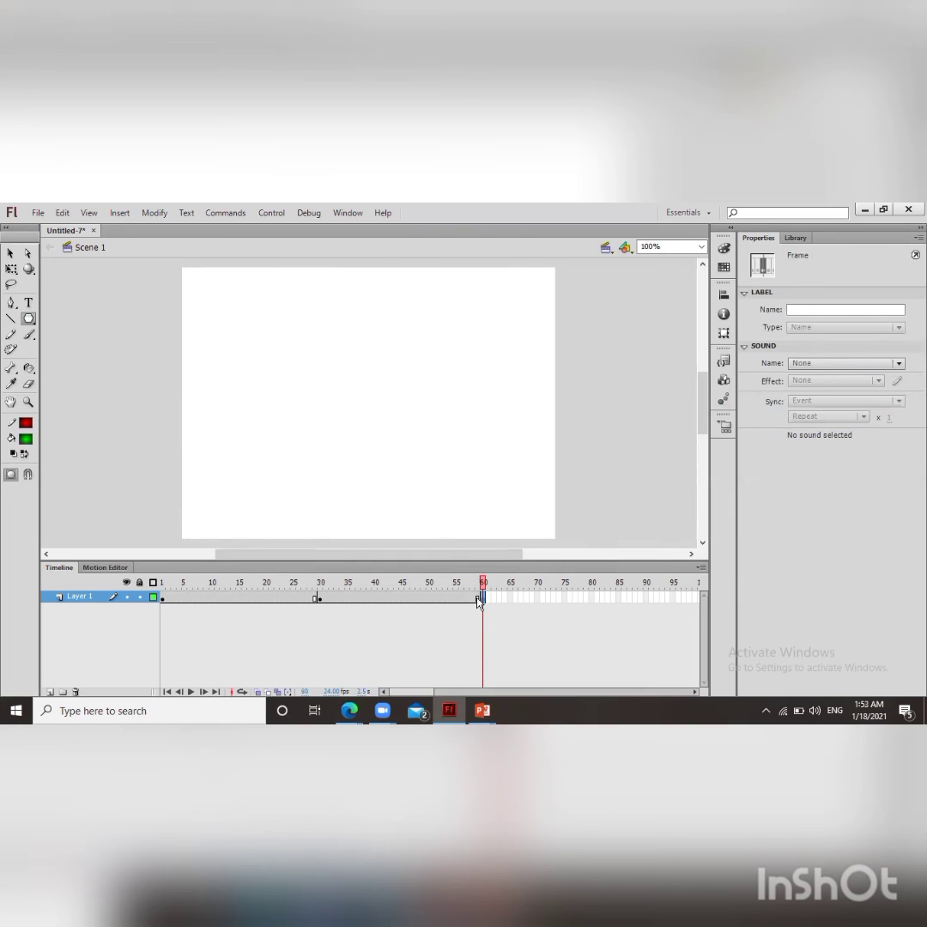
pyautogui.moveTo(333, 378); pyautogui.dragTo(385, 442)
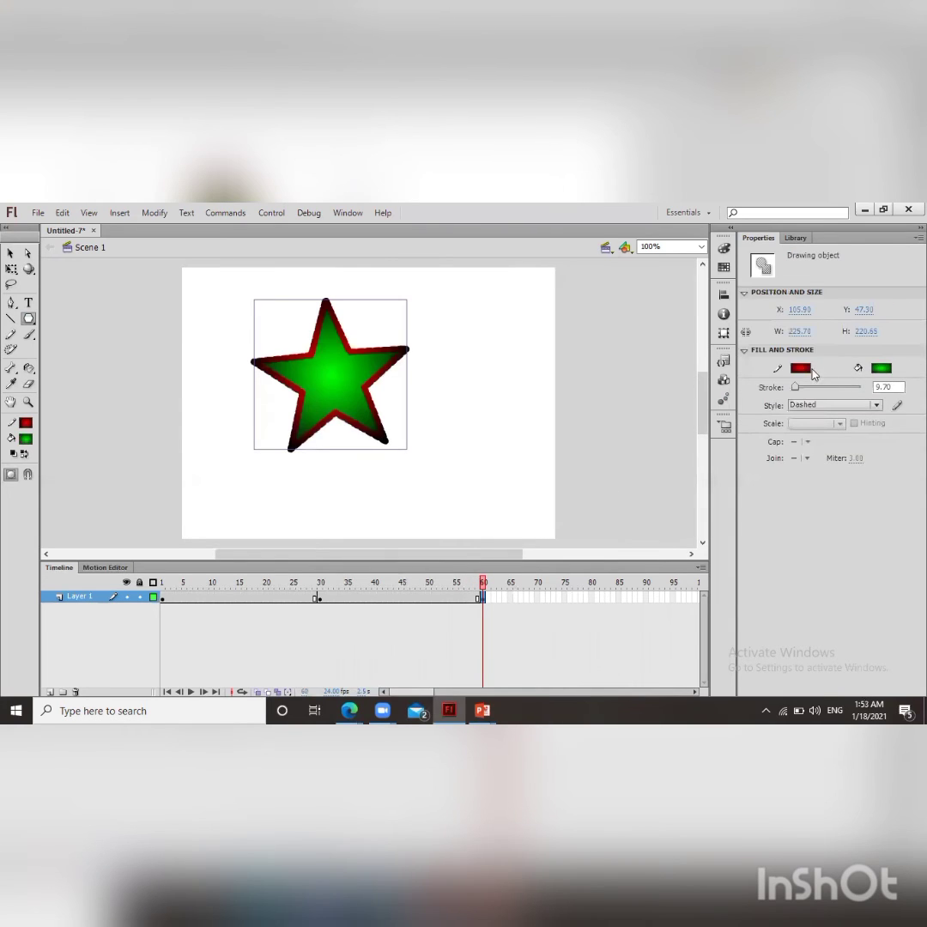
pyautogui.click(801, 369)
pyautogui.click(807, 373)
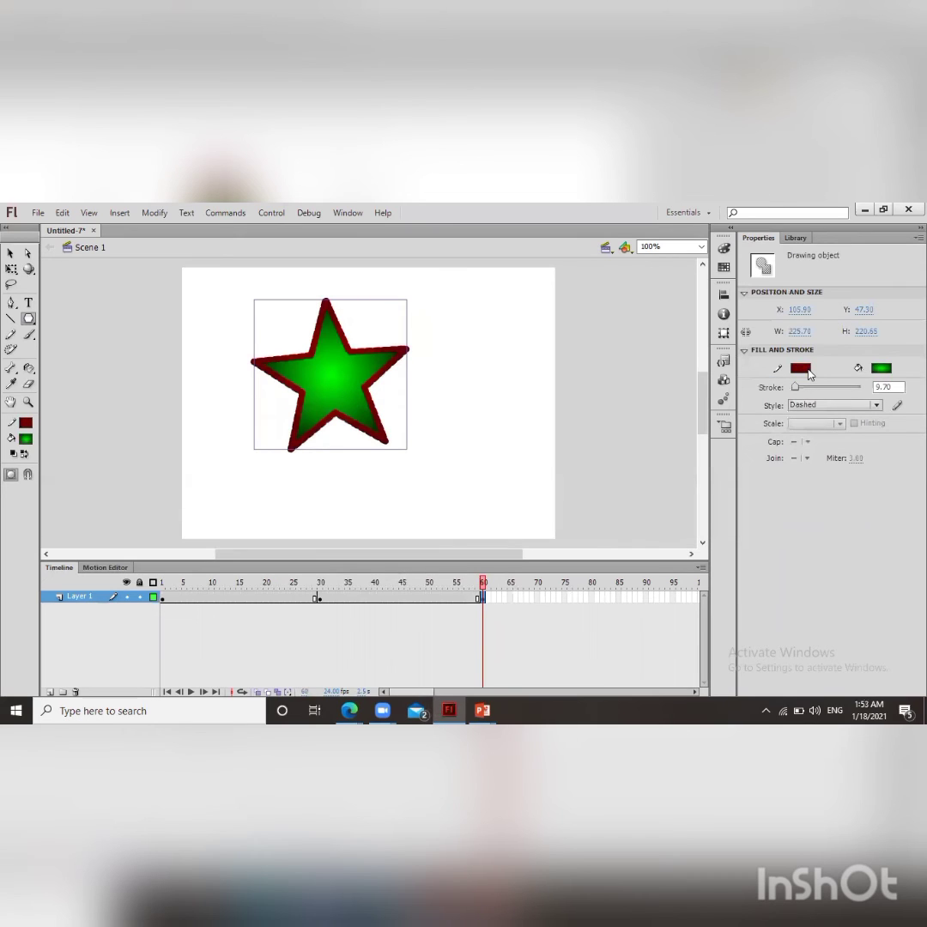
pyautogui.click(808, 373)
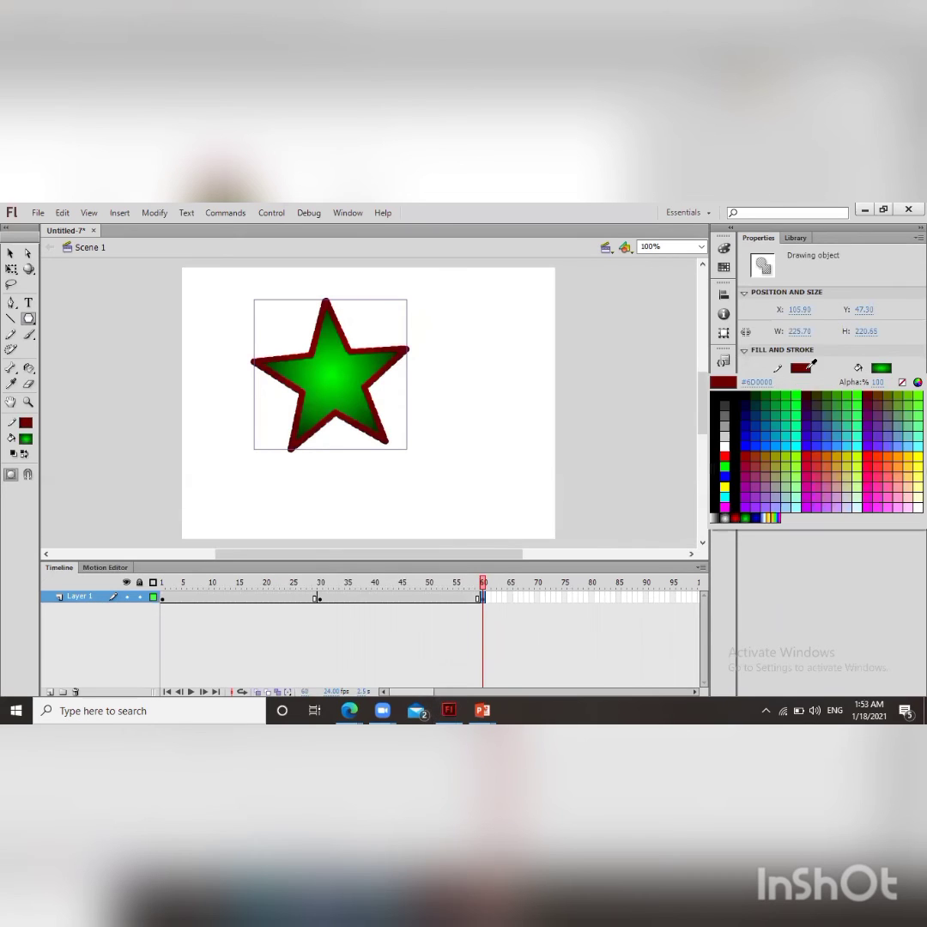
pyautogui.click(771, 518)
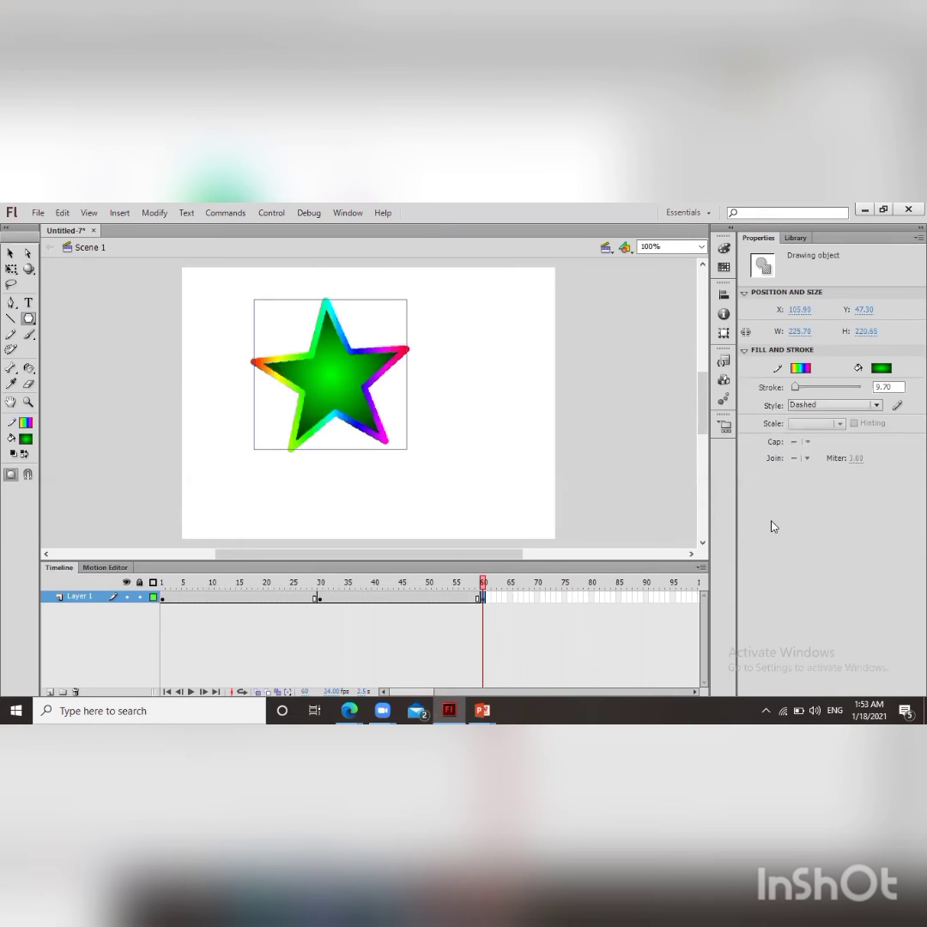
# - Fill the star on frame 60 with dark purple and set its stroke to the green radial gradient
pyautogui.click(879, 371)
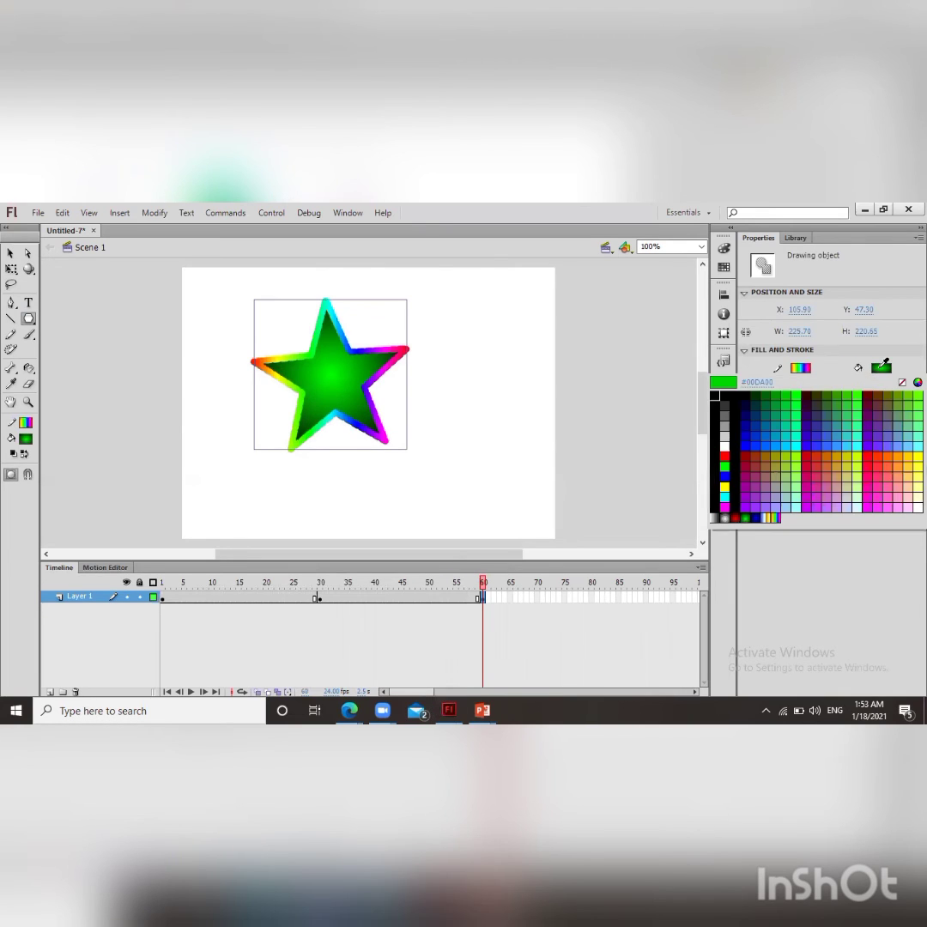
pyautogui.click(810, 411)
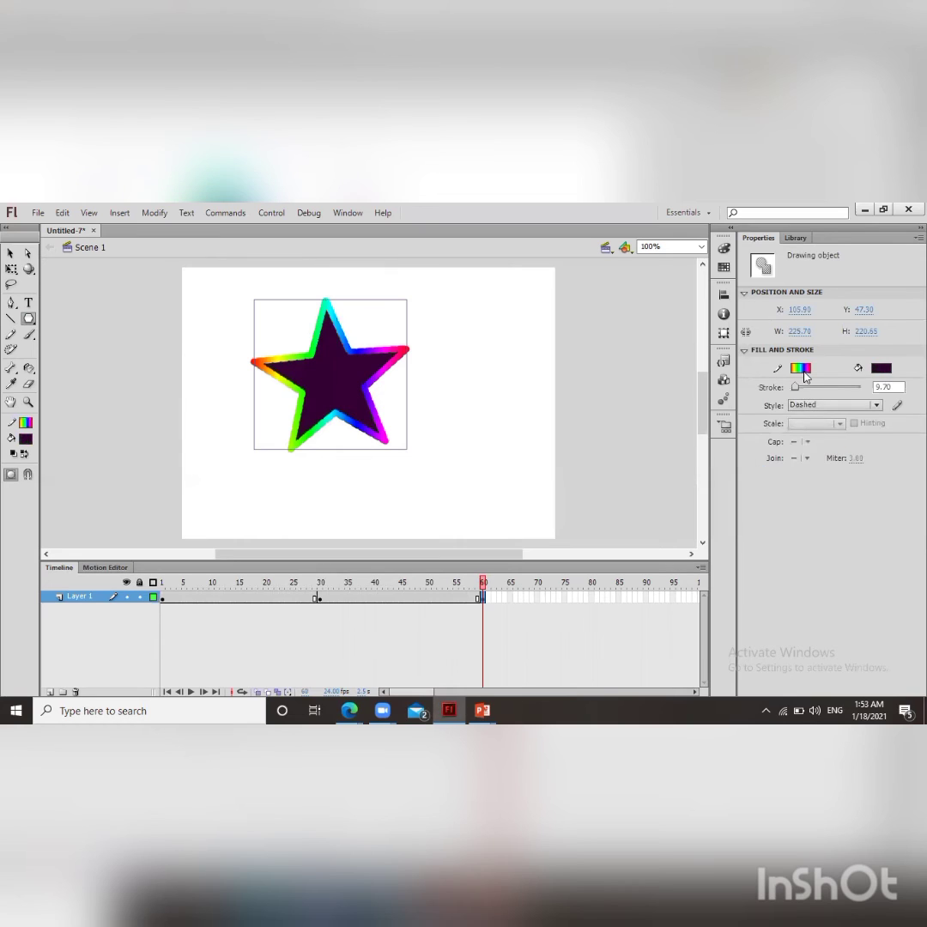
pyautogui.click(802, 369)
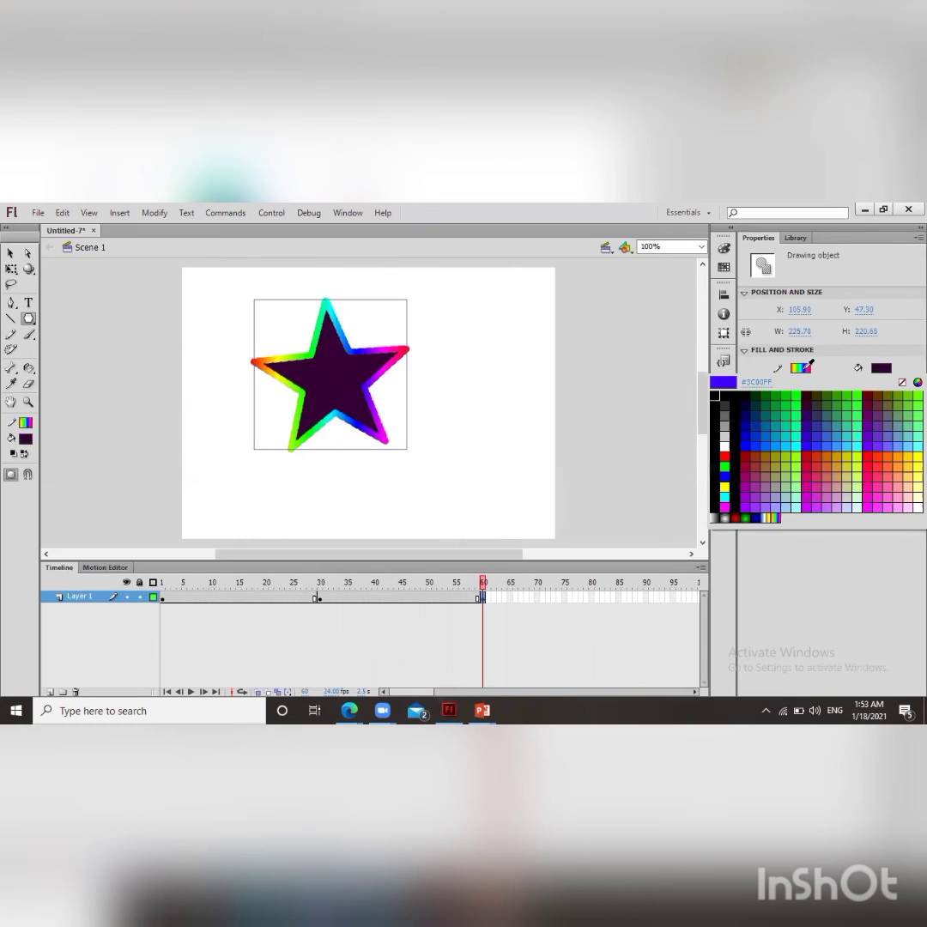
pyautogui.click(746, 514)
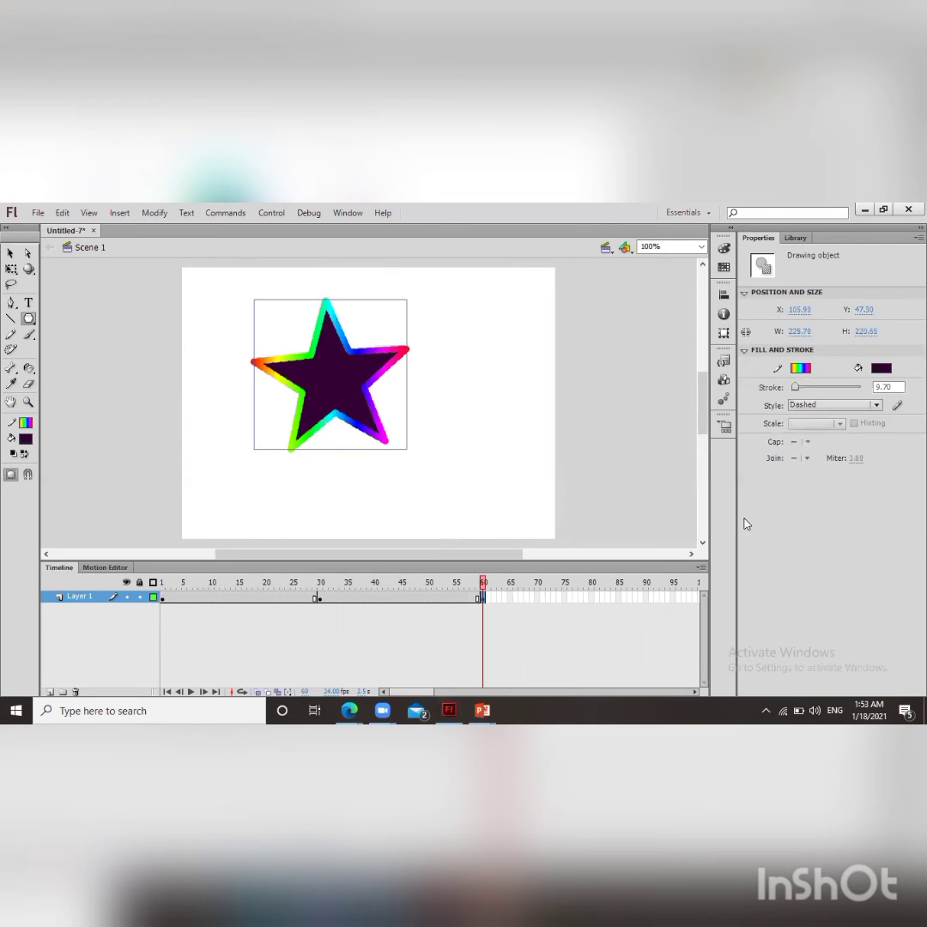
# - Insert a blank keyframe at frame 85 of Layer 1
pyautogui.click(621, 597)
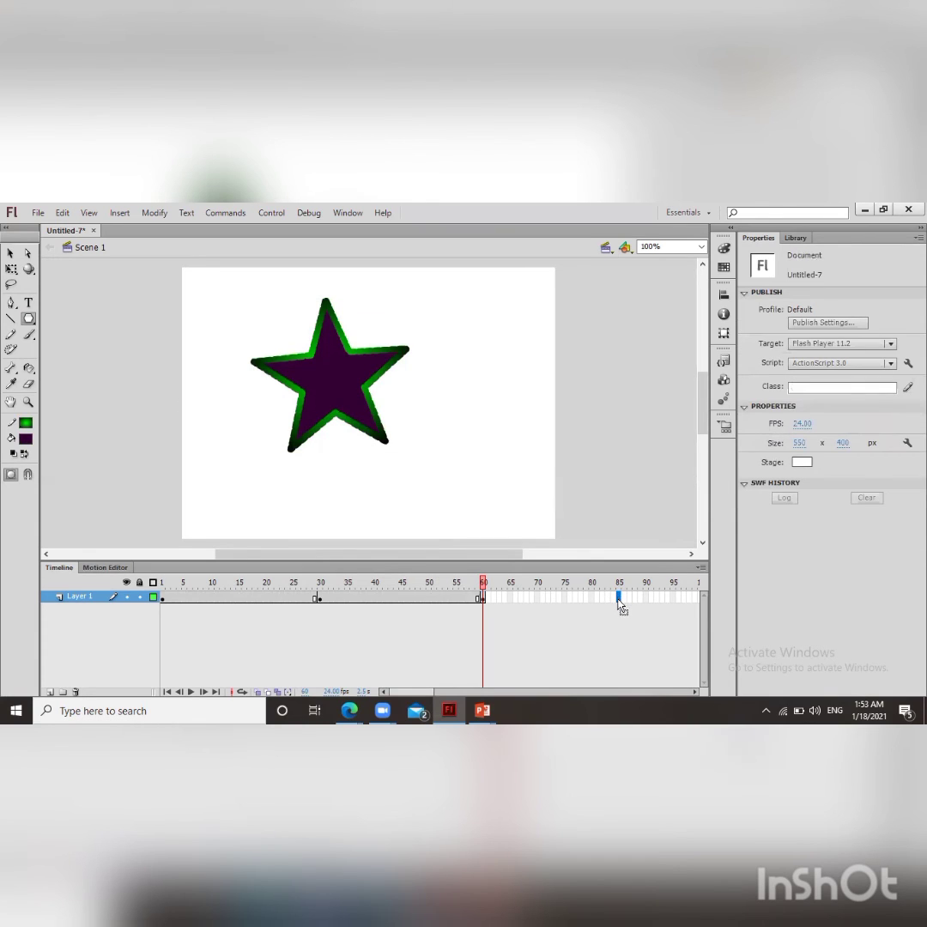
pyautogui.rightClick(619, 601)
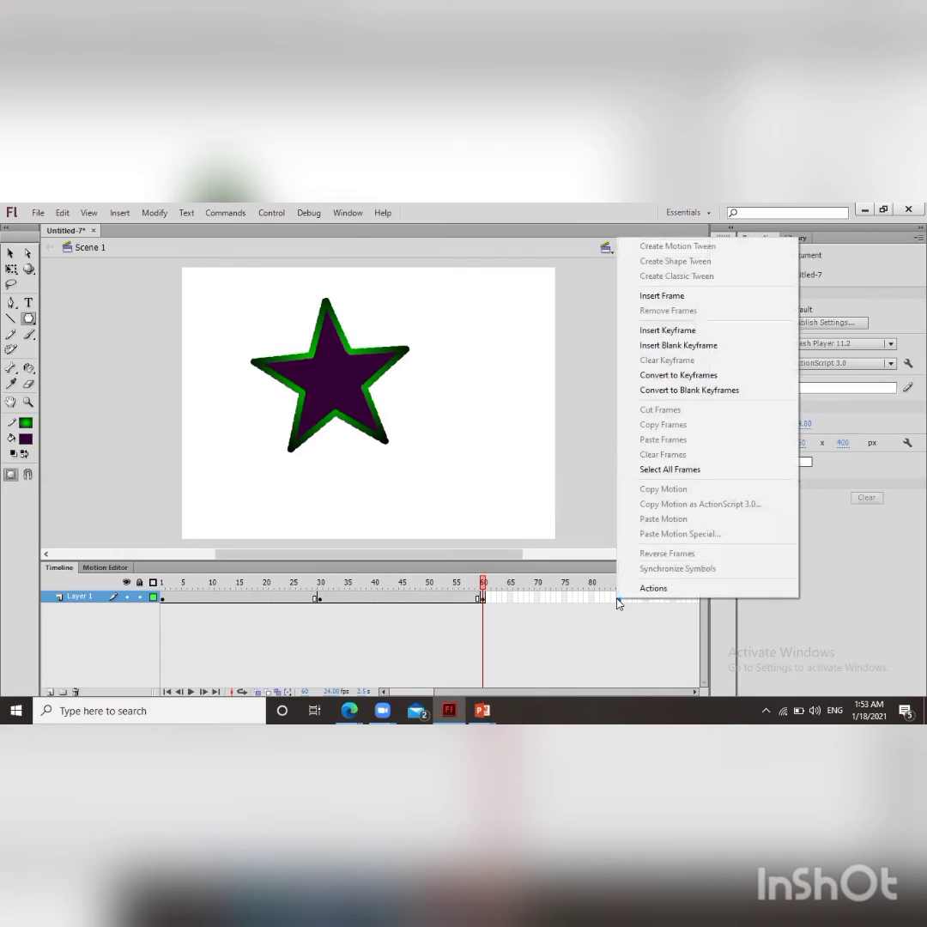
pyautogui.click(683, 345)
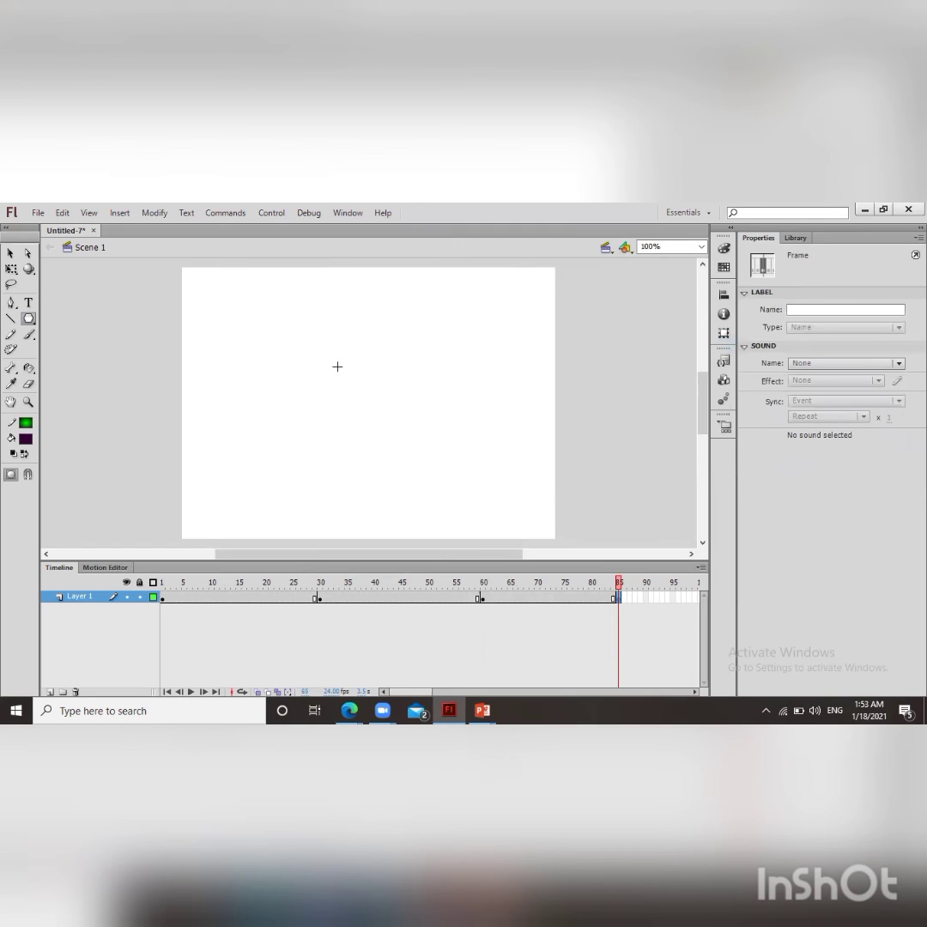
# - On frame 85, draw a star about 186 by 181 px and set its stroke to the white-to-black radial gradient
pyautogui.moveTo(337, 366)
pyautogui.mouseDown()
pyautogui.moveTo(401, 416)
pyautogui.moveTo(389, 406)
pyautogui.moveTo(379, 417)
pyautogui.mouseUp()
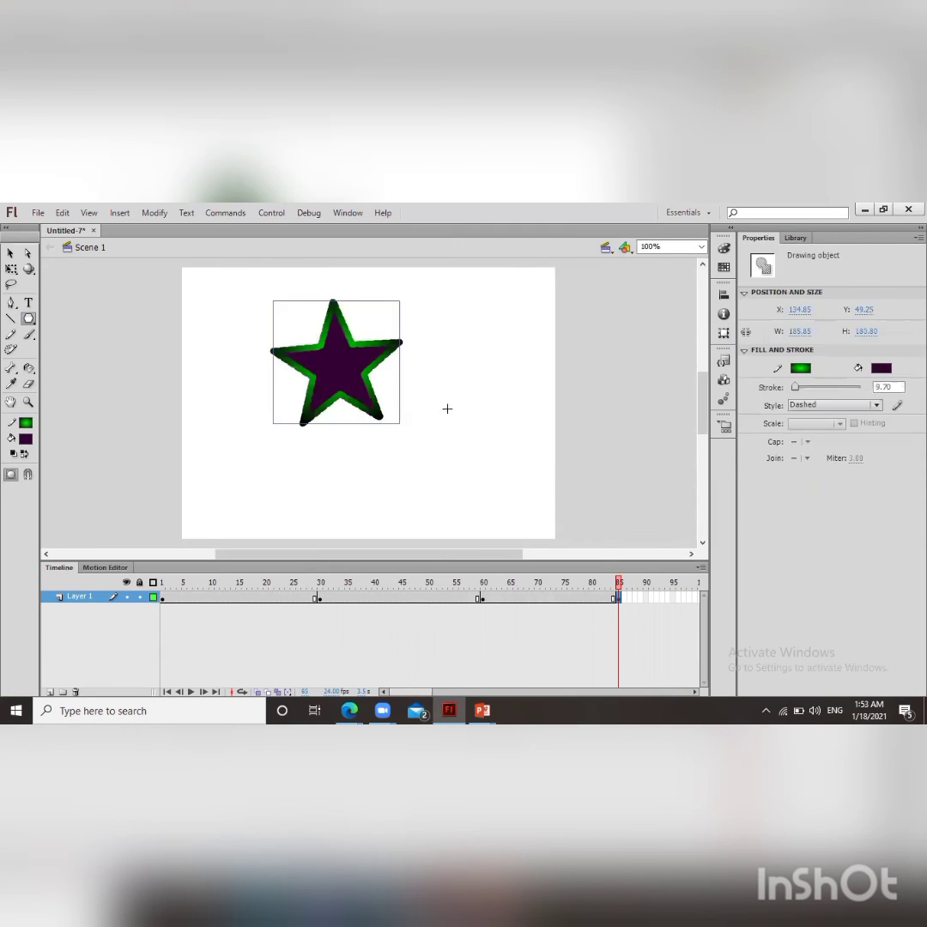
pyautogui.click(803, 371)
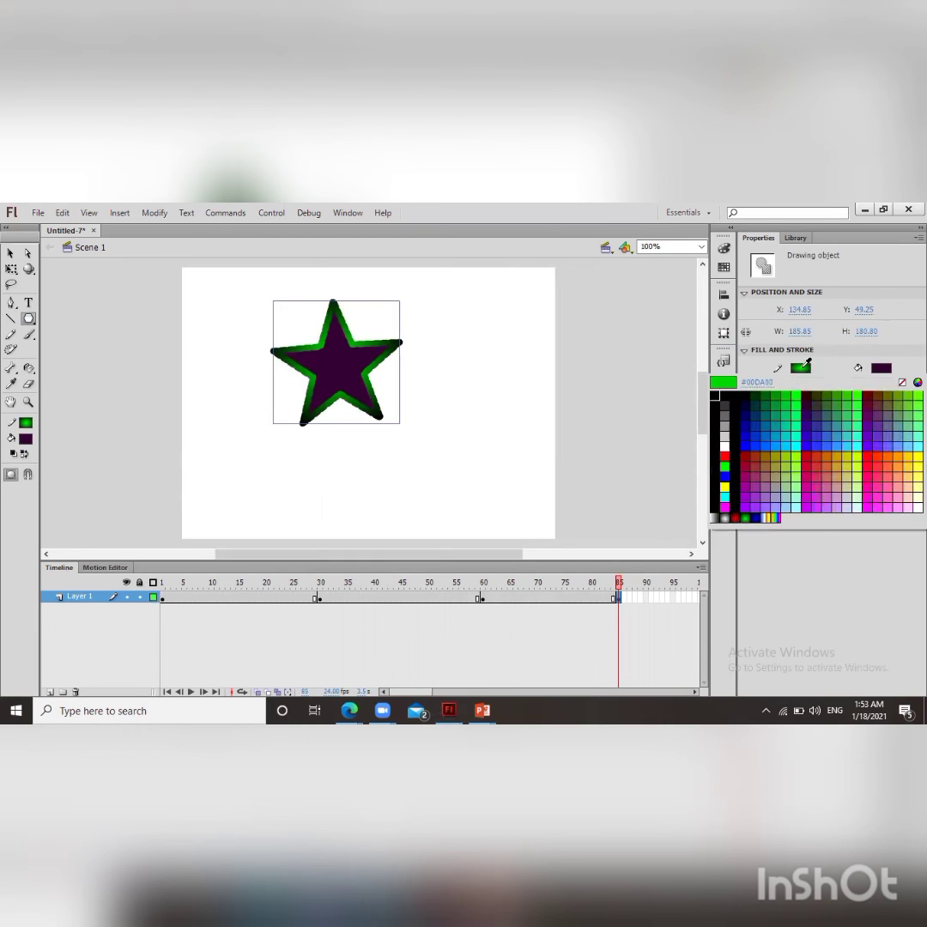
pyautogui.click(802, 371)
pyautogui.click(802, 371)
pyautogui.click(802, 370)
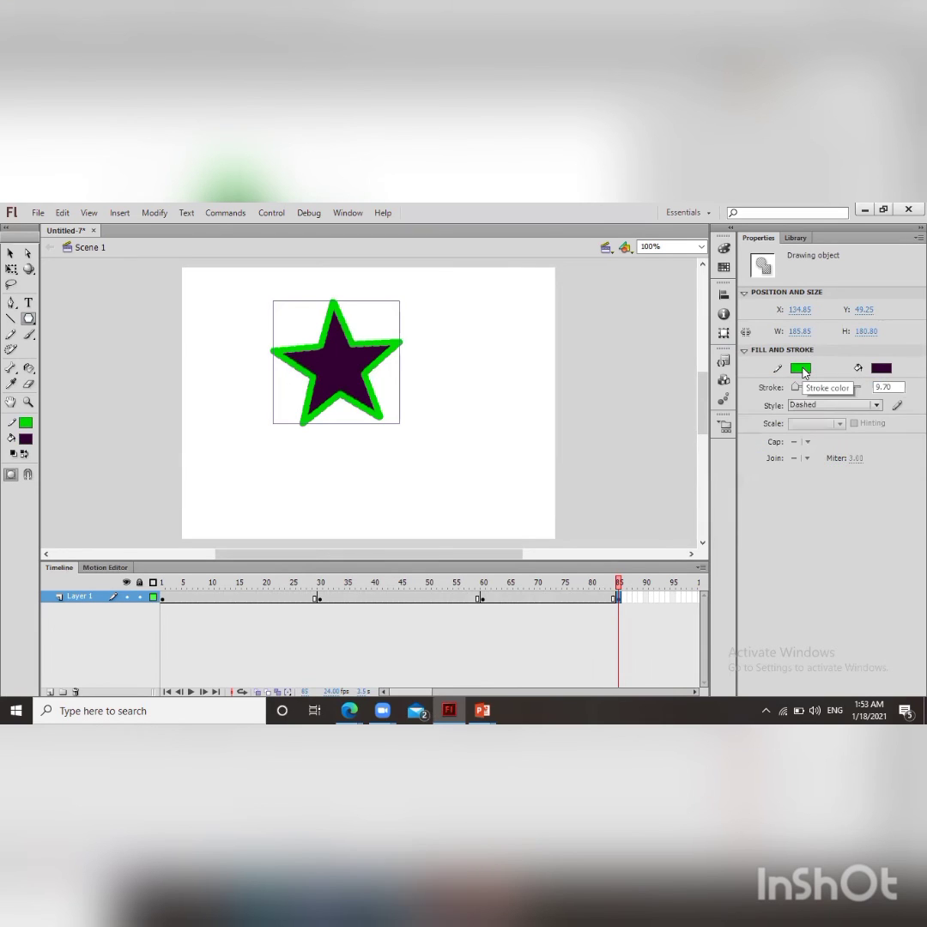
pyautogui.click(802, 371)
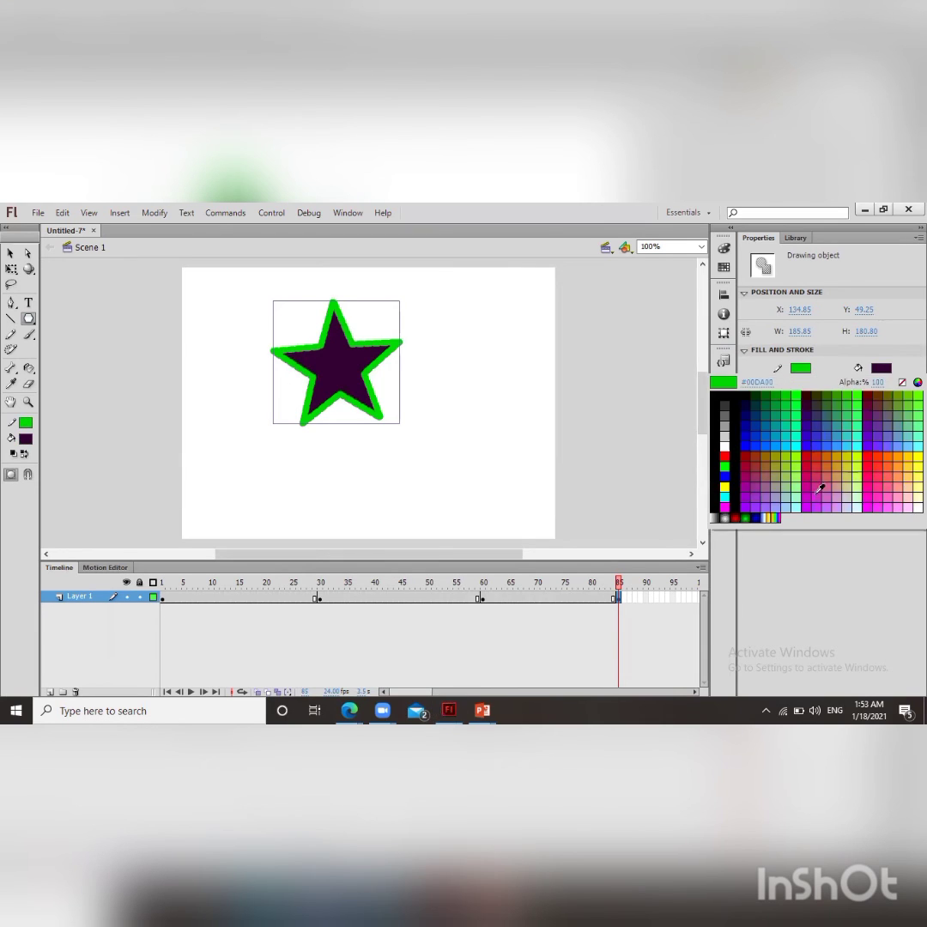
pyautogui.click(729, 517)
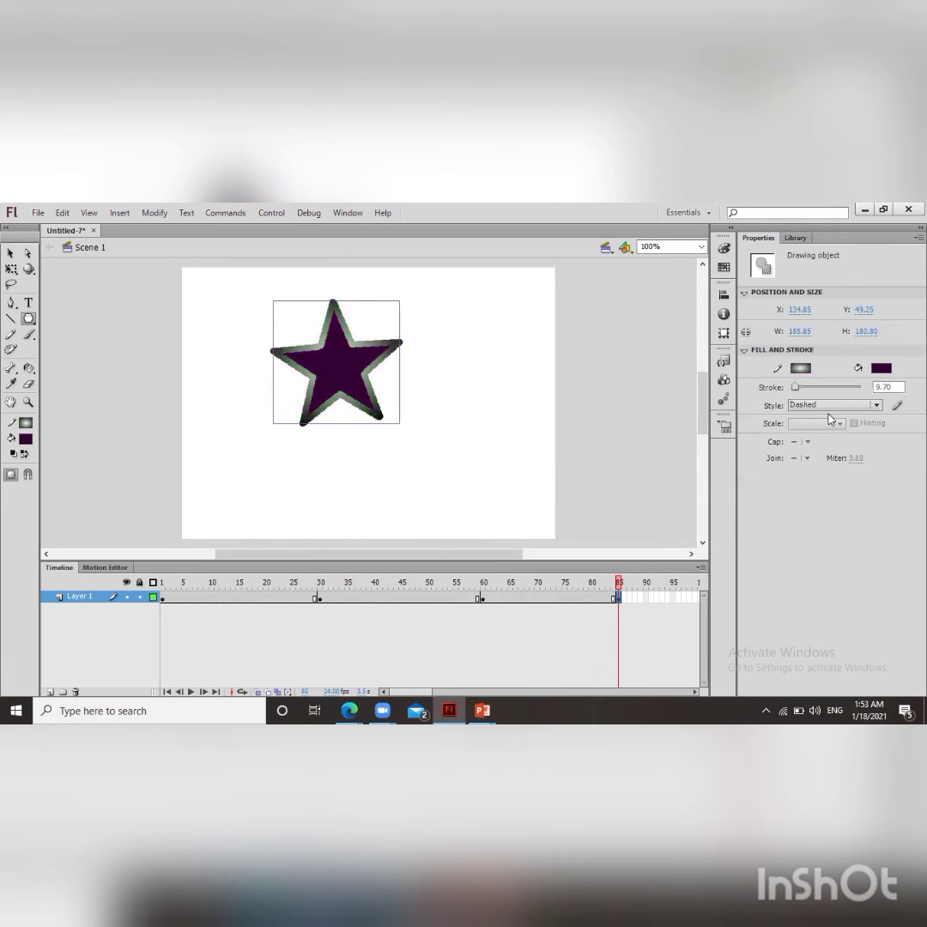
# - Fill the star on frame 85 with turquoise and thicken its stroke to 19.45
pyautogui.click(882, 370)
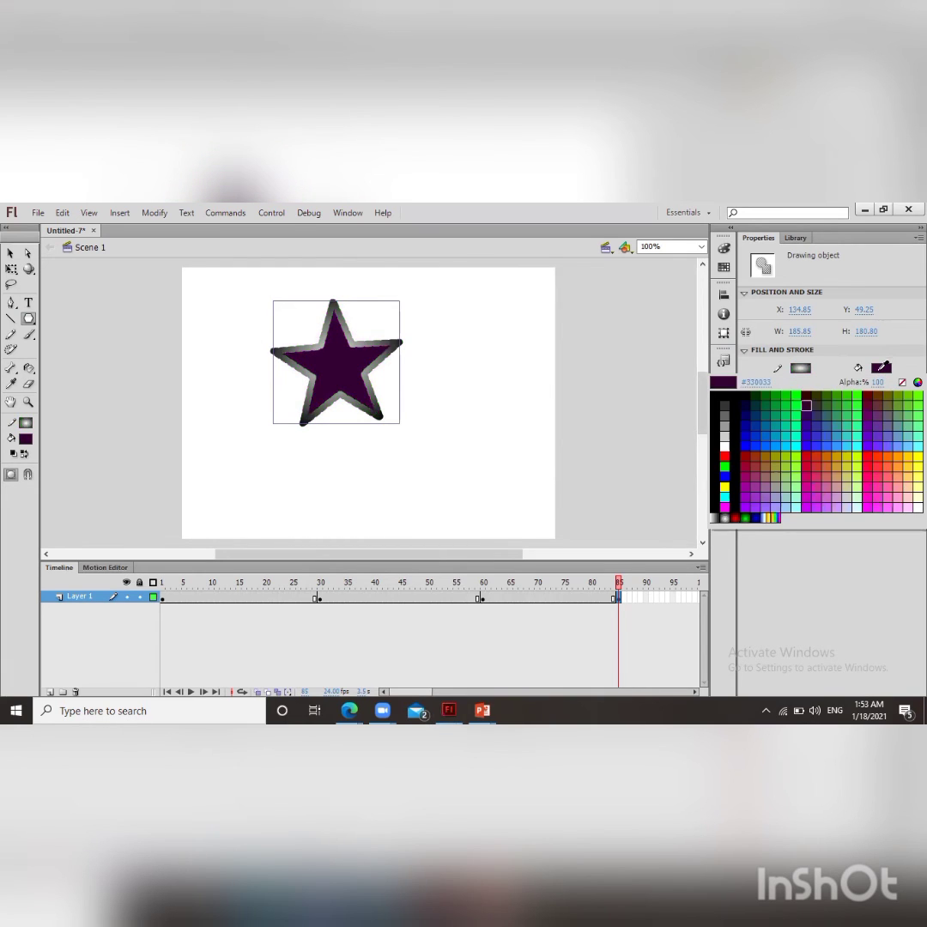
pyautogui.click(861, 442)
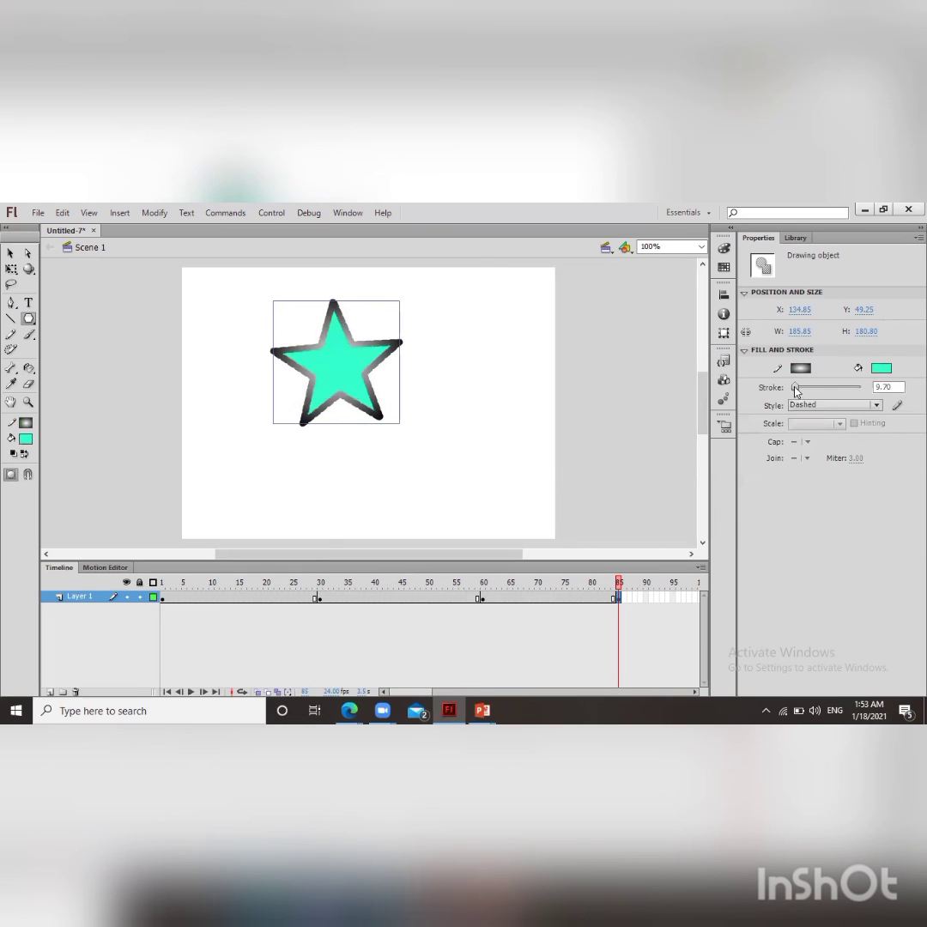
pyautogui.moveTo(794, 391); pyautogui.dragTo(797, 390)
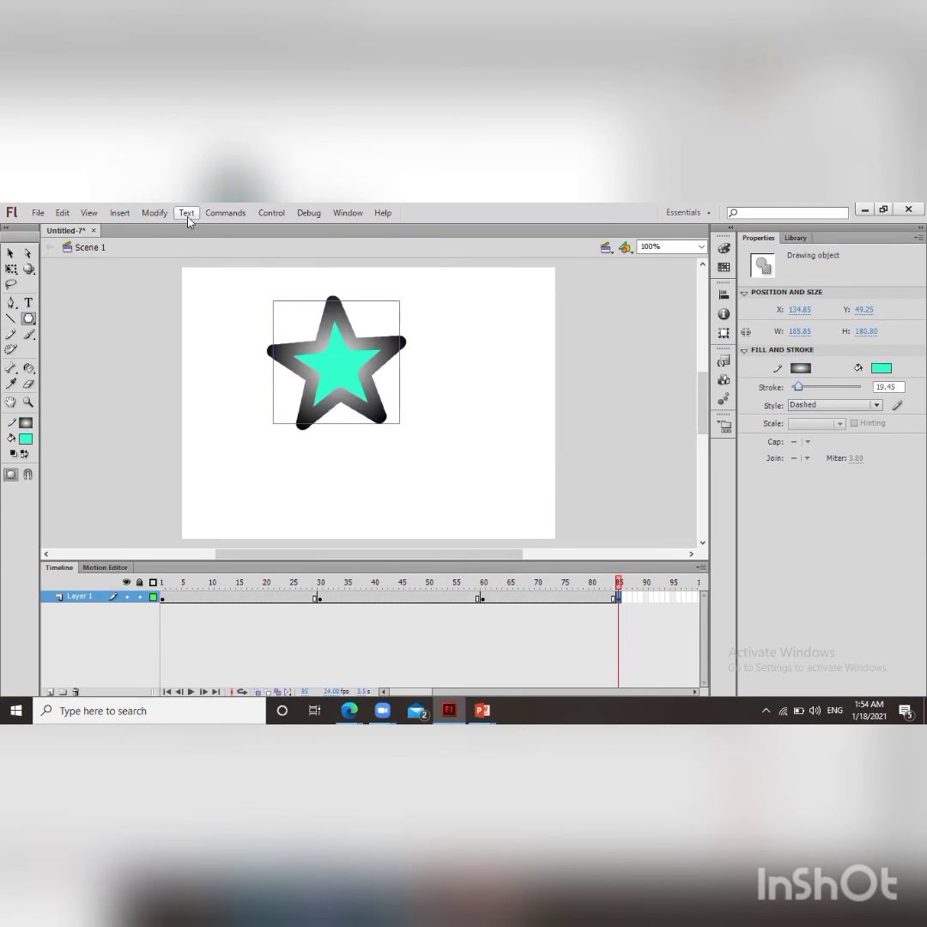
# - Play the star animation on the stage, and test the movie in its own player window
pyautogui.click(270, 217)
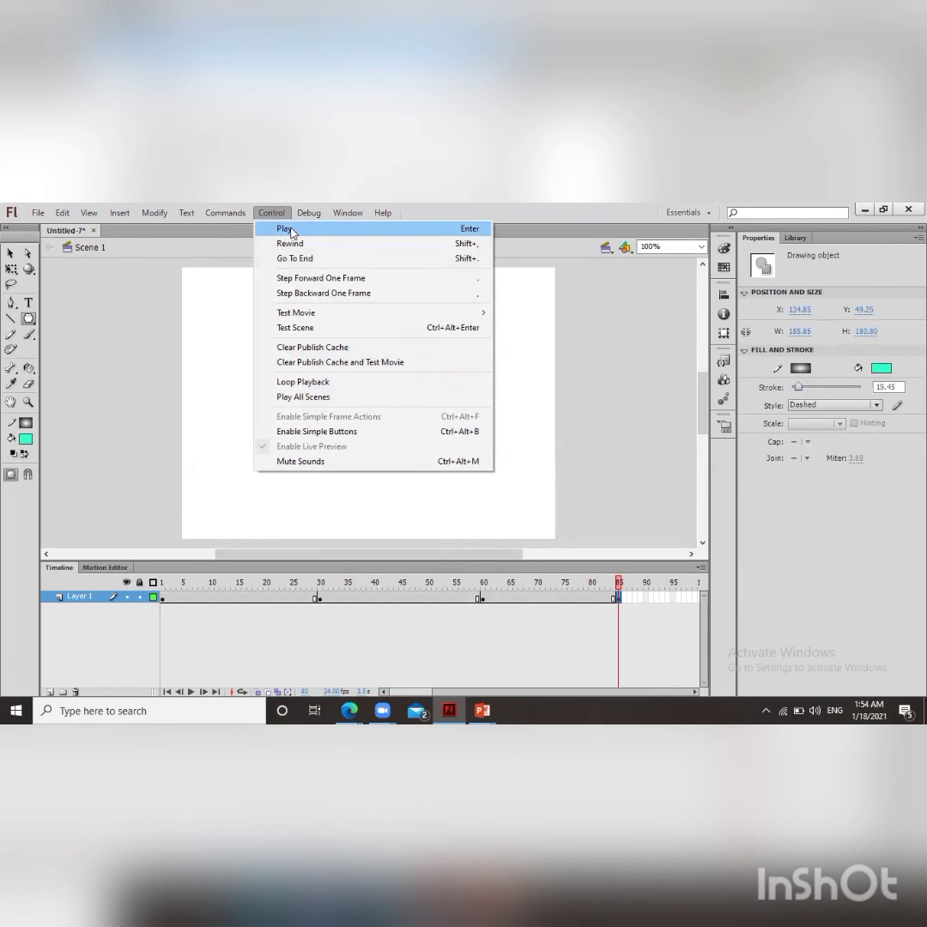
pyautogui.click(291, 230)
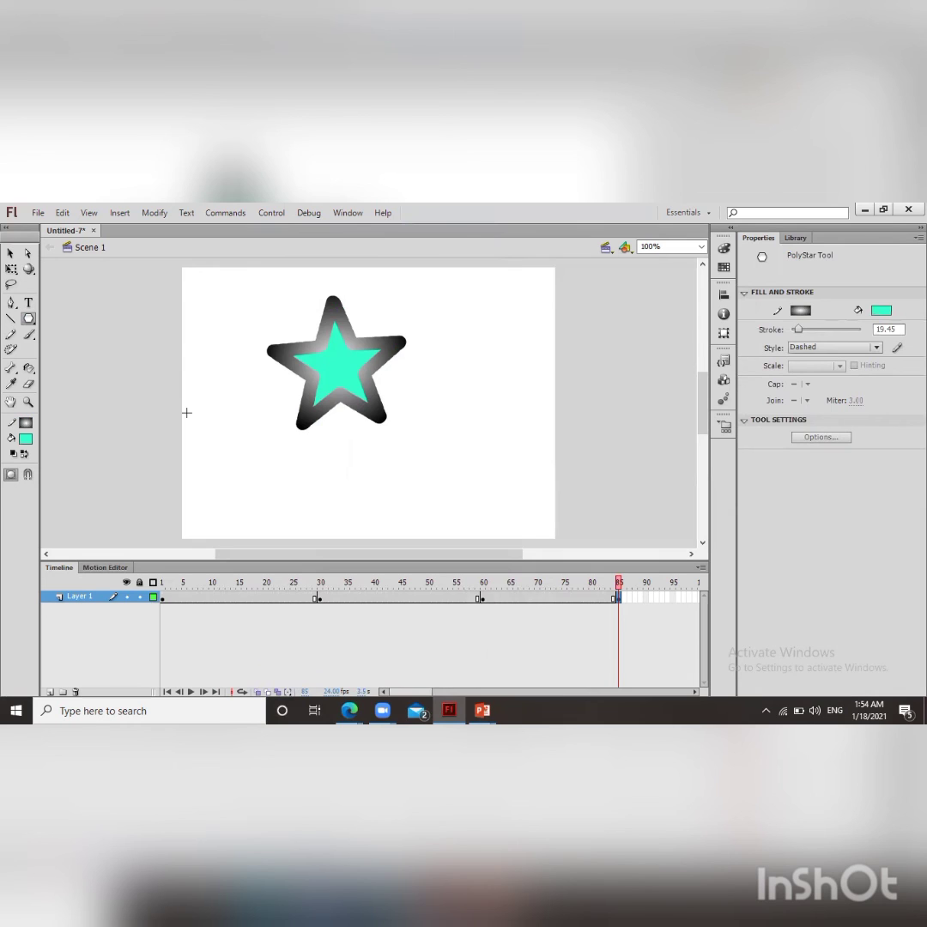
pyautogui.hotkey('ctrl', 'Return')
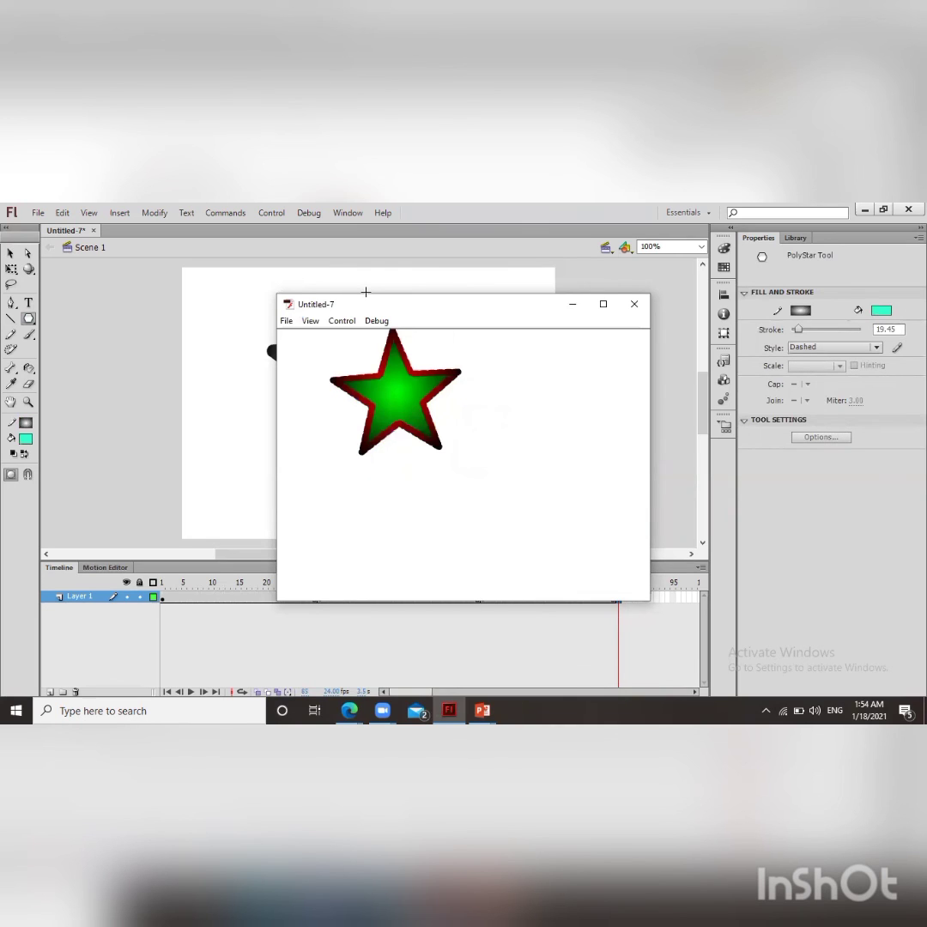
pyautogui.moveTo(365, 296); pyautogui.dragTo(342, 304)
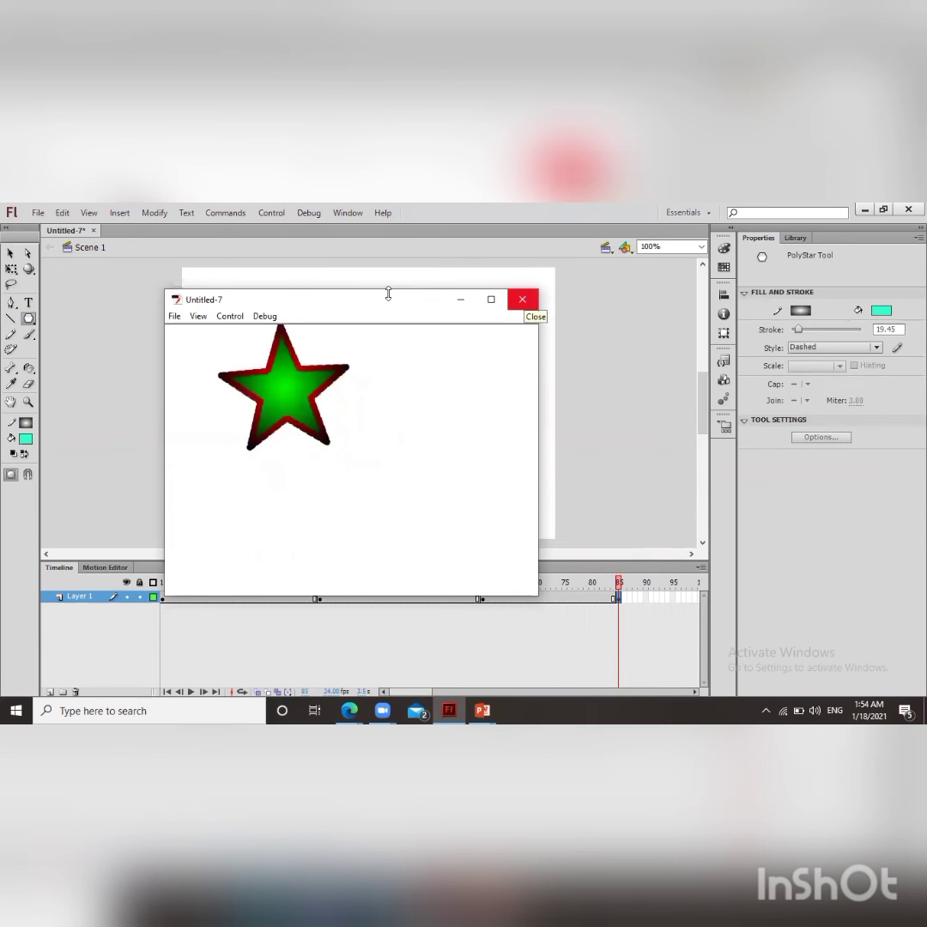
pyautogui.hotkey('ctrl', 'w')
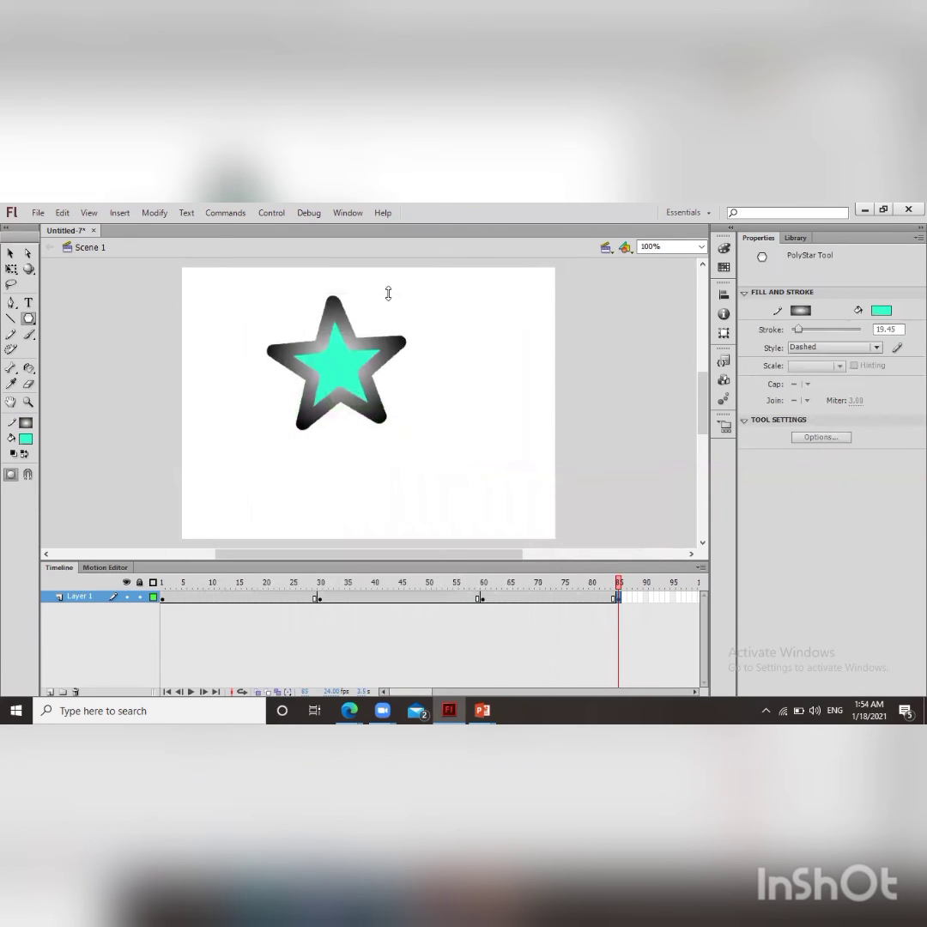
# - Play the star animation on the stage from frame 1 of Layer 1
pyautogui.click(163, 598)
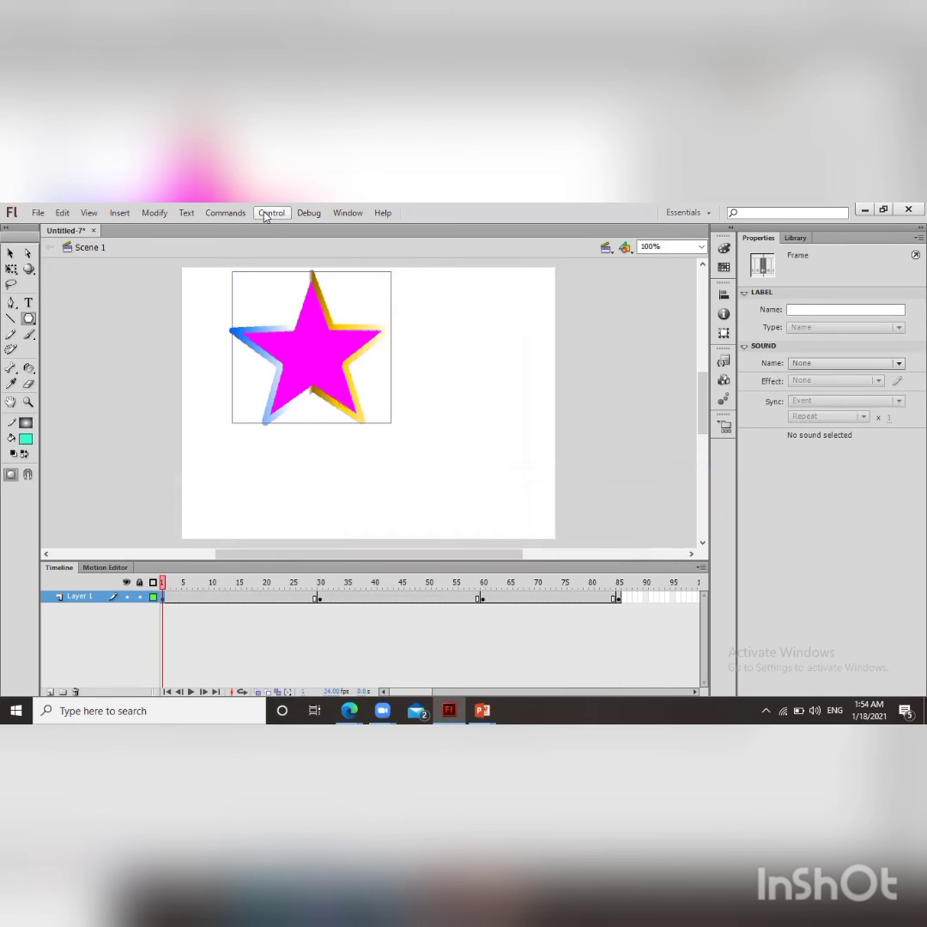
pyautogui.press('Return')
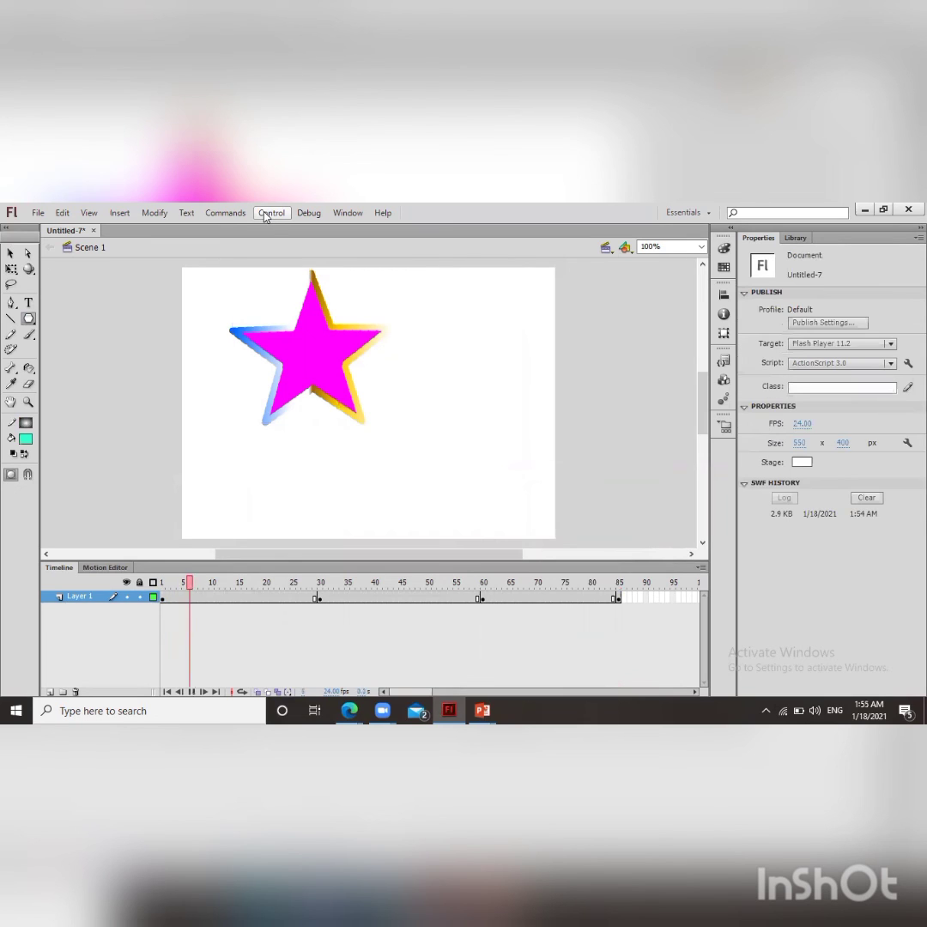